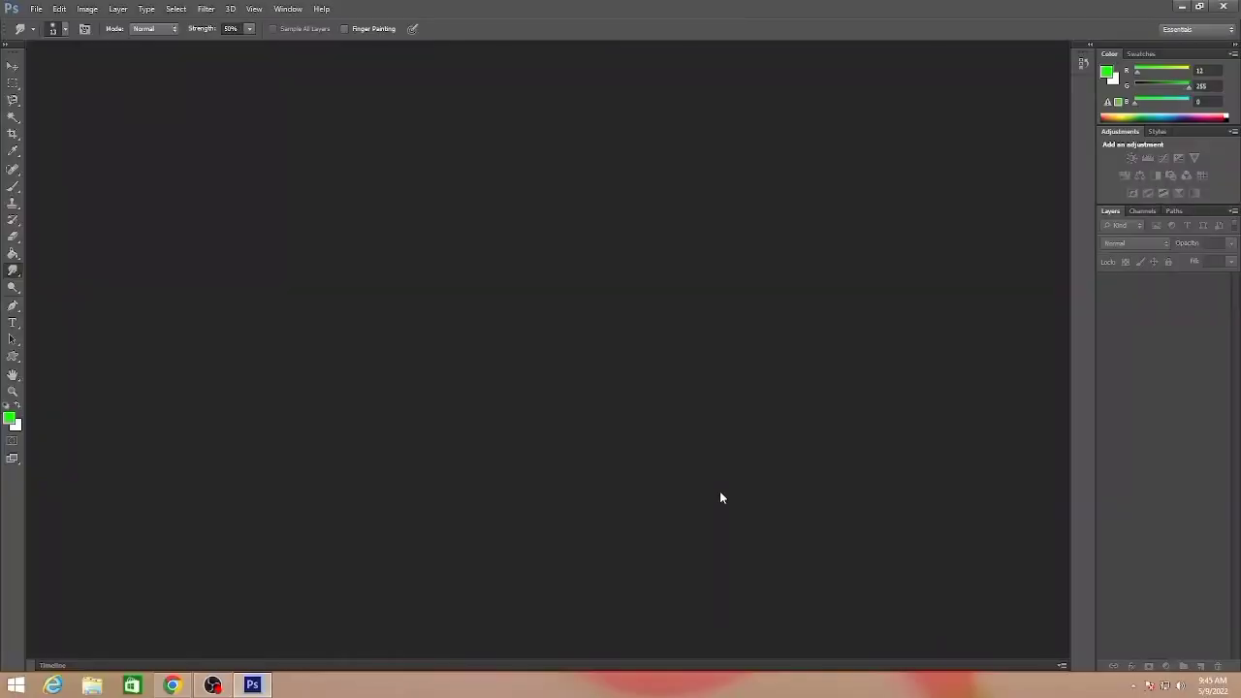
{"action": "left_click", "coordinate": [40, 10]}
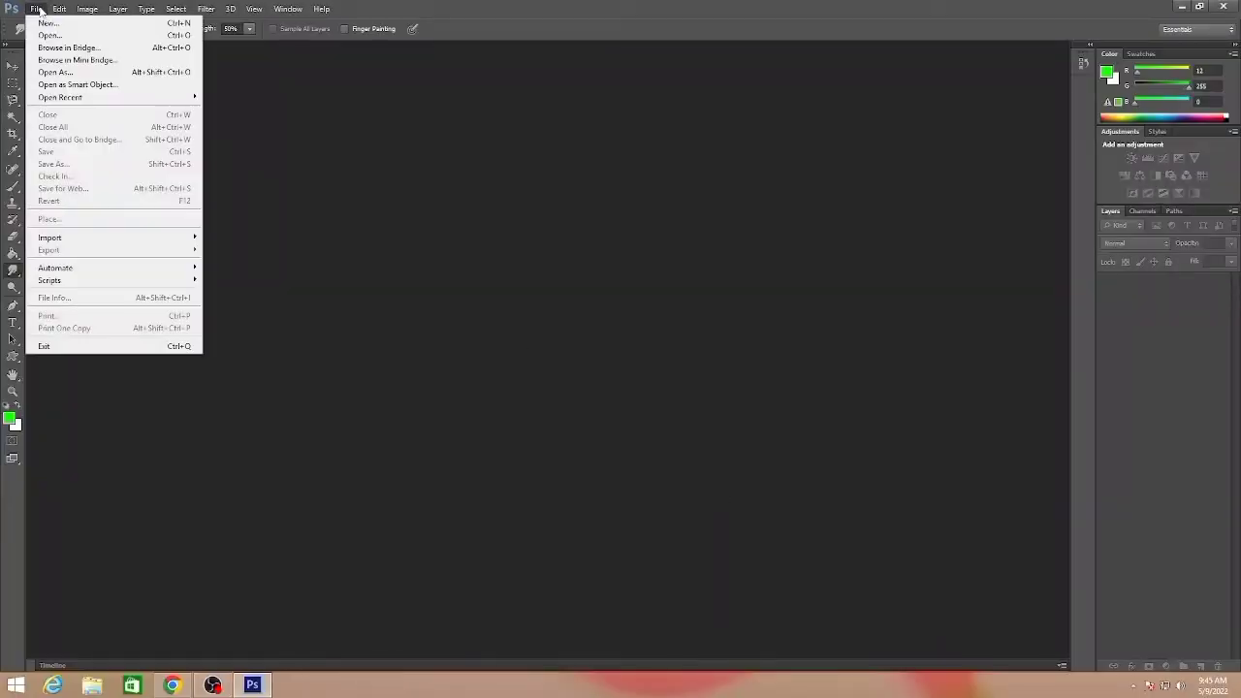
{"action": "left_click", "coordinate": [53, 37]}
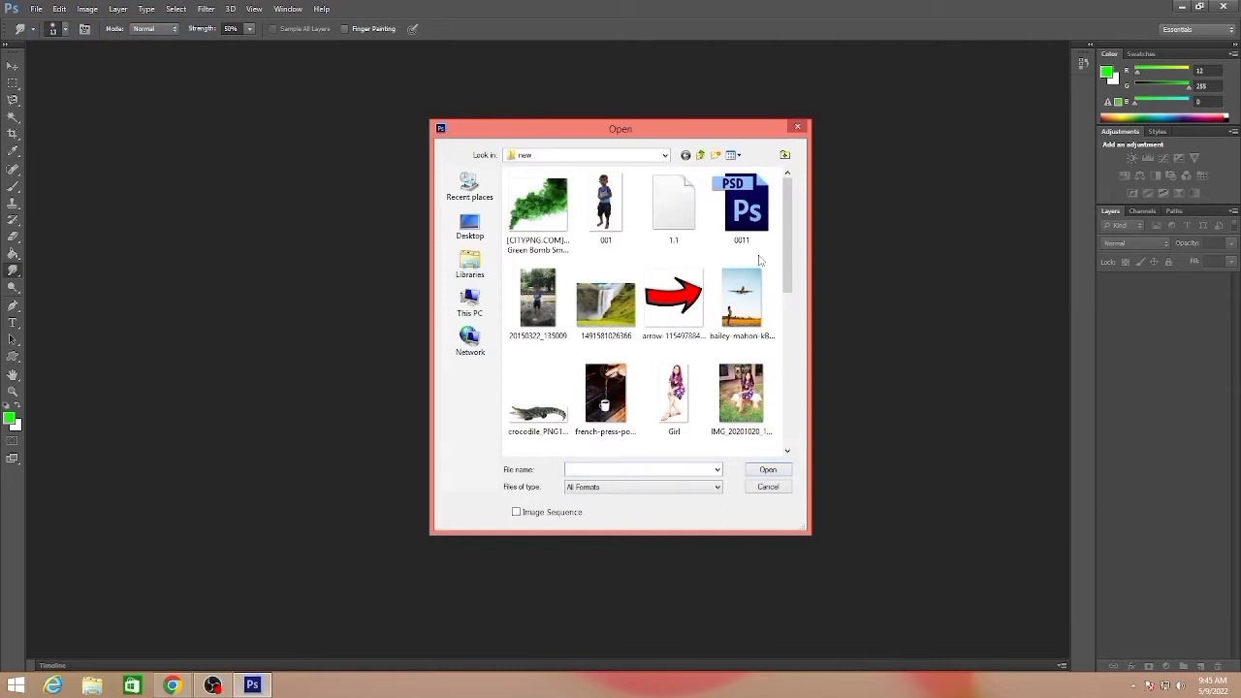
{"action": "left_click_drag", "start_coordinate": [791, 246], "coordinate": [775, 273]}
{"action": "left_click", "coordinate": [616, 405]}
{"action": "left_click", "coordinate": [598, 308]}
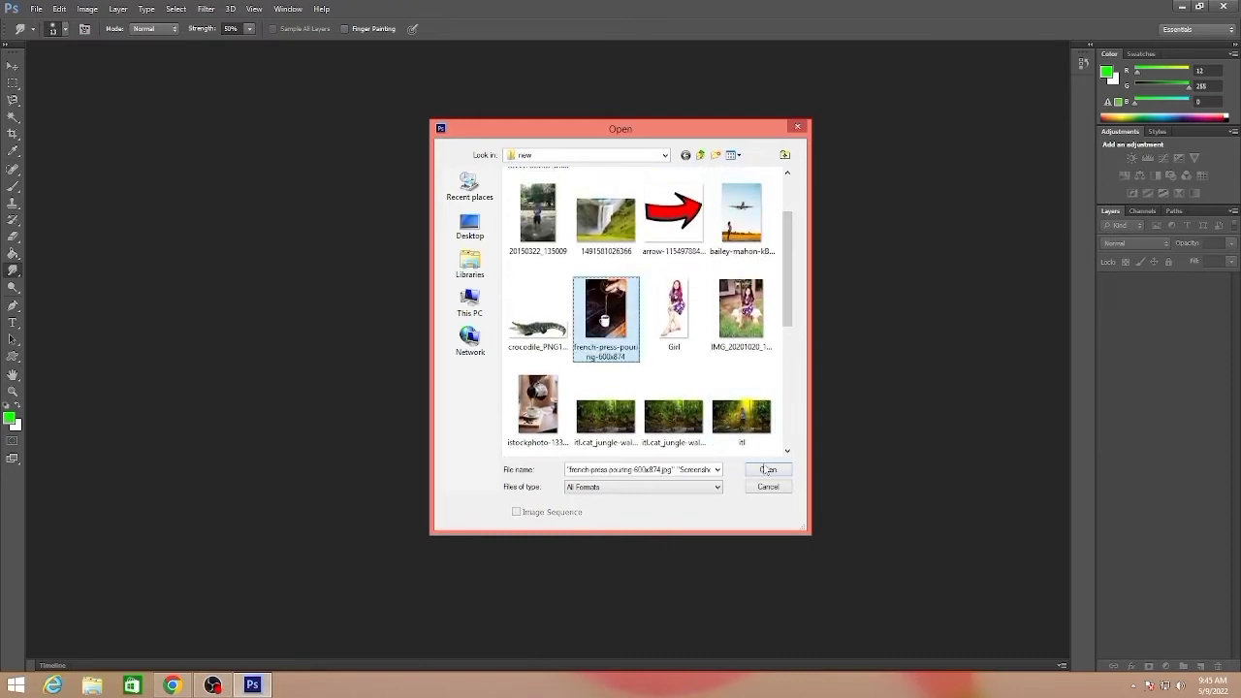
{"action": "left_click", "coordinate": [762, 471]}
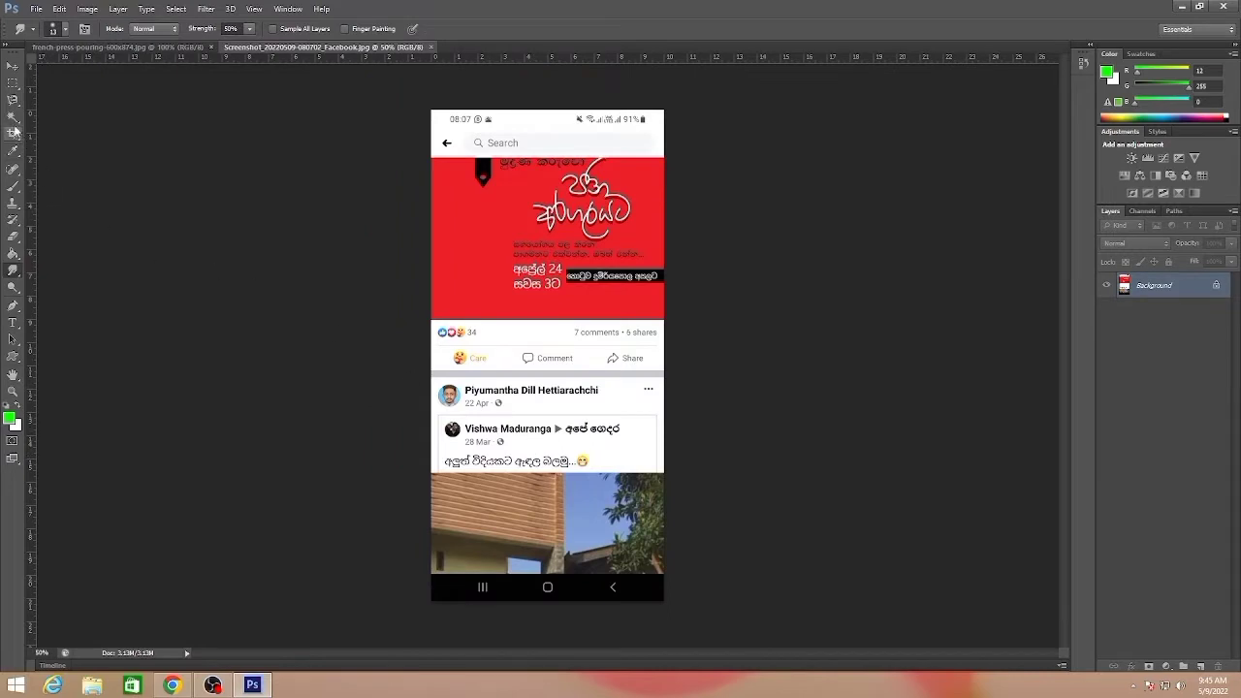
On a duplicate of the screenshot's Background layer, clear everything above the reactions row, and hide the original Background layer.
{"action": "left_click", "coordinate": [12, 85]}
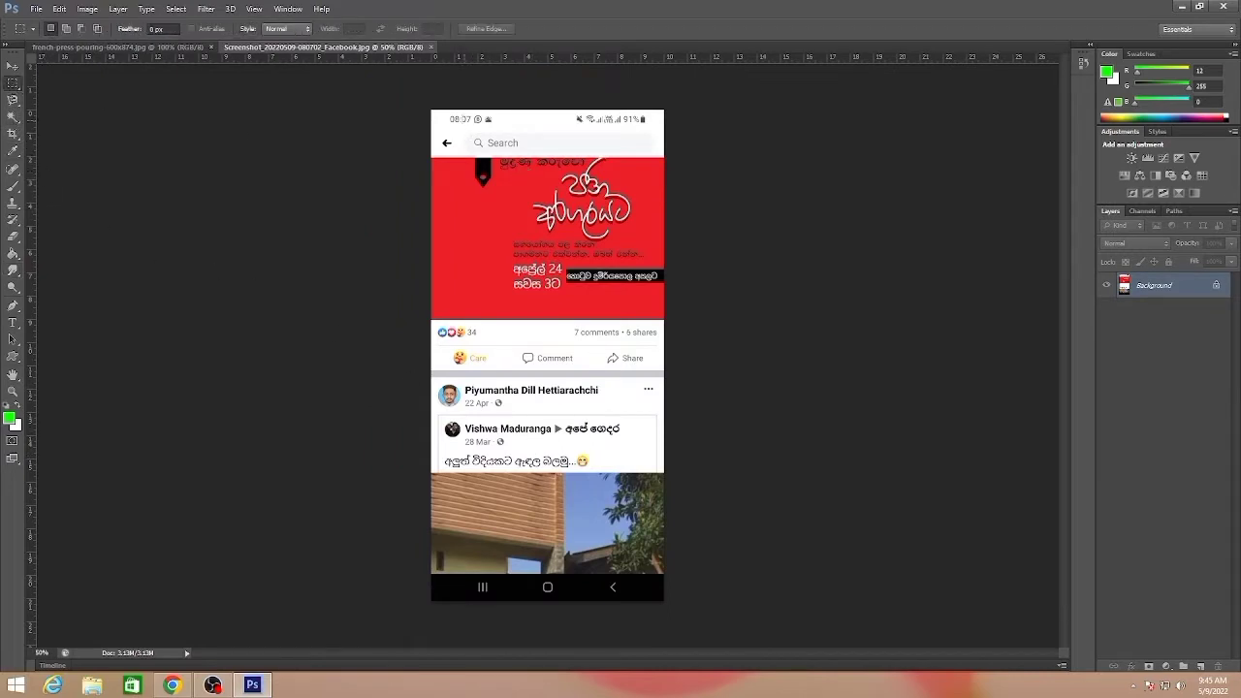
{"action": "left_click_drag", "start_coordinate": [411, 98], "coordinate": [717, 324]}
{"action": "key", "text": "ctrl+j"}
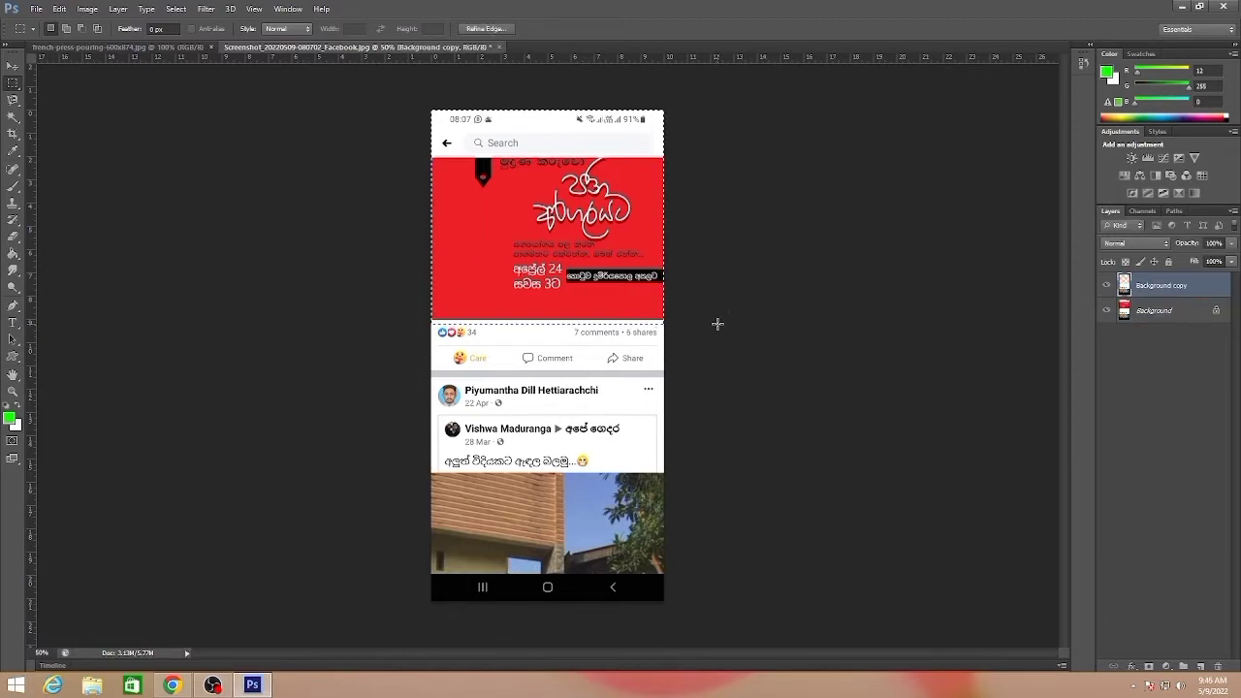
{"action": "left_click", "coordinate": [1107, 310]}
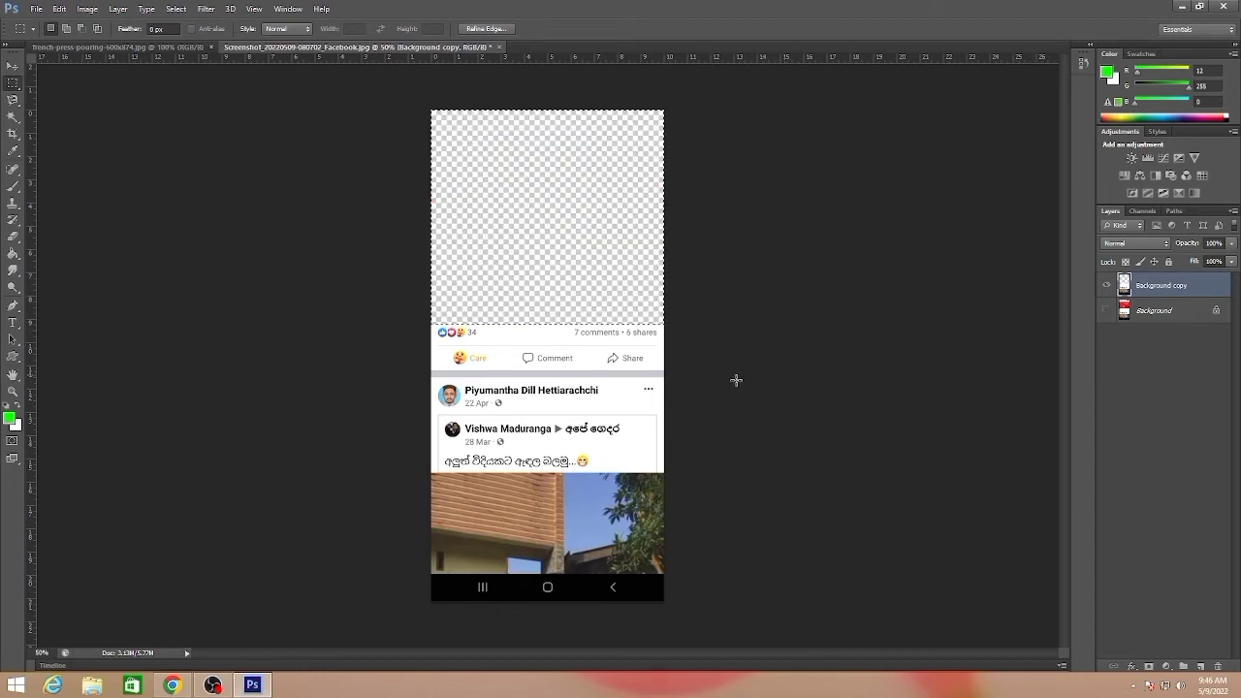
Delete the part of the copied screenshot below the profile name and date row, and clear the selection.
{"action": "left_click_drag", "start_coordinate": [715, 604], "coordinate": [367, 411]}
{"action": "left_click", "coordinate": [367, 411]}
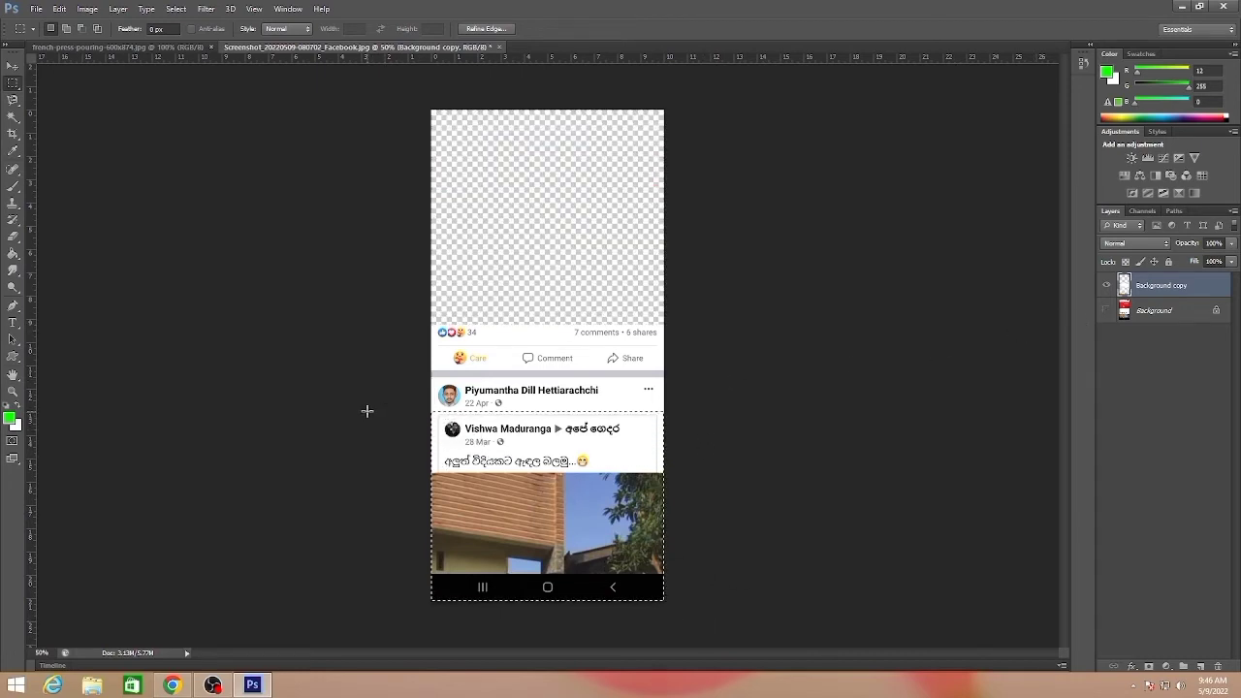
{"action": "key", "text": "Delete"}
{"action": "key", "text": "ctrl+d"}
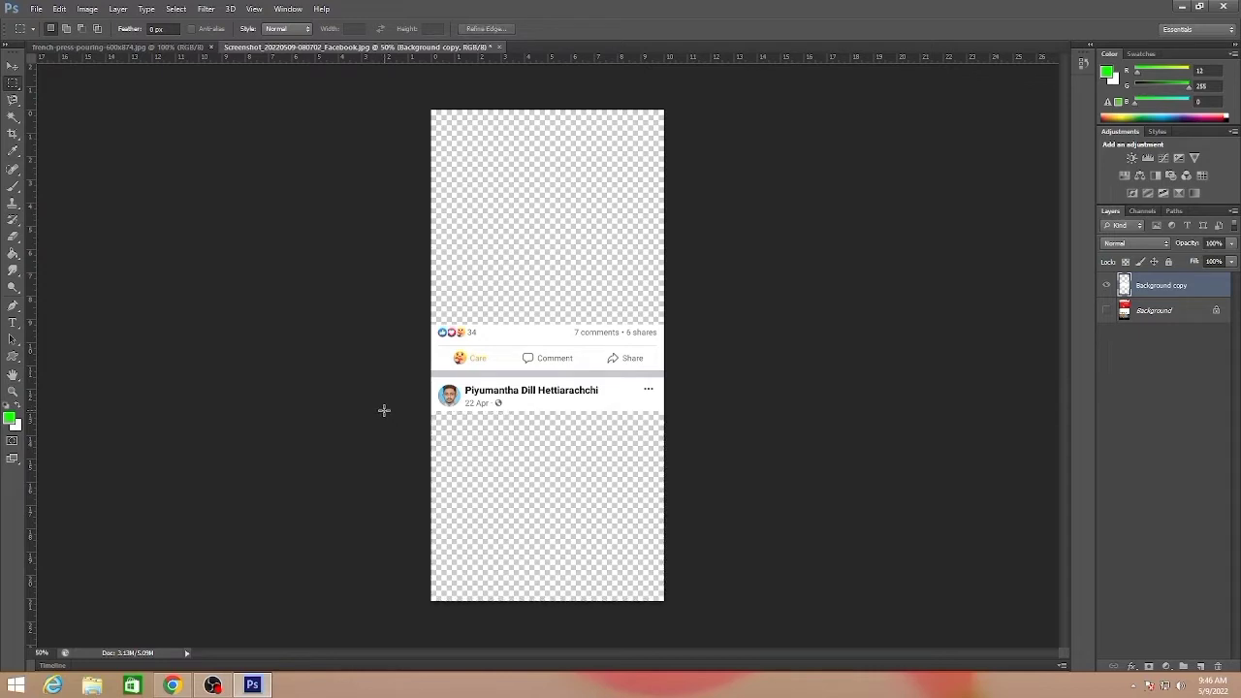
Bring the coffee-pouring photo into the Facebook screenshot document as a new layer.
{"action": "left_click", "coordinate": [178, 48]}
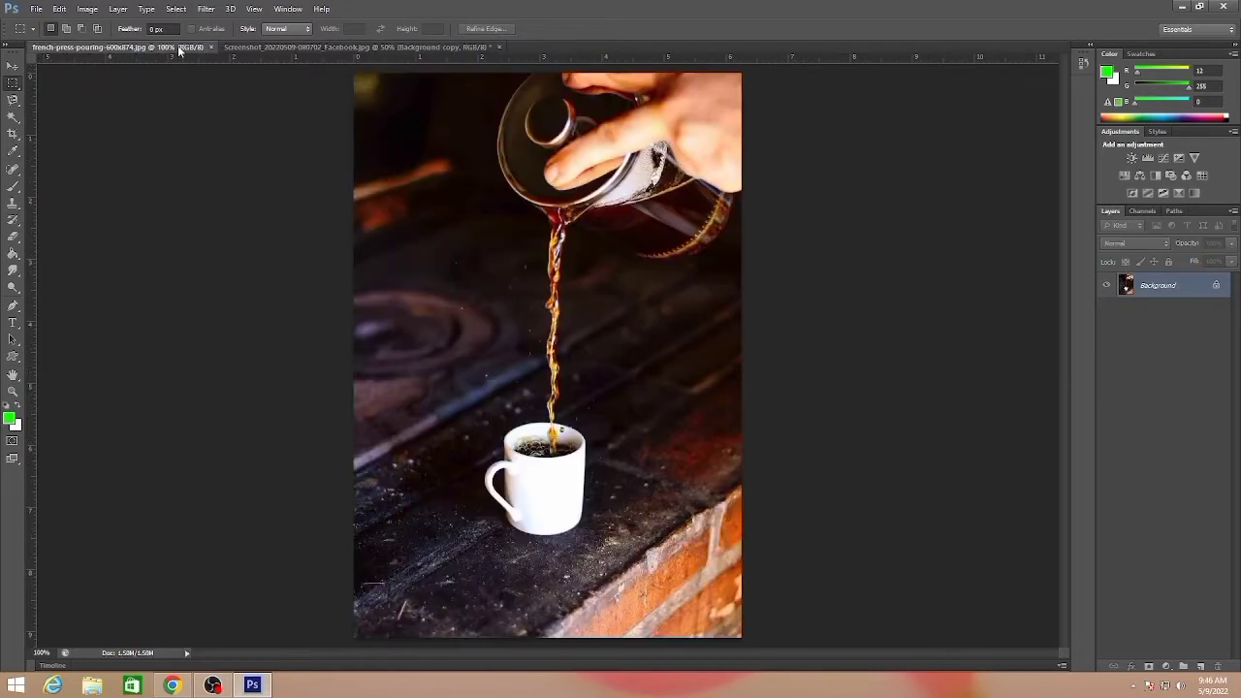
{"action": "left_click", "coordinate": [11, 66]}
{"action": "left_click_drag", "start_coordinate": [497, 189], "coordinate": [529, 239]}
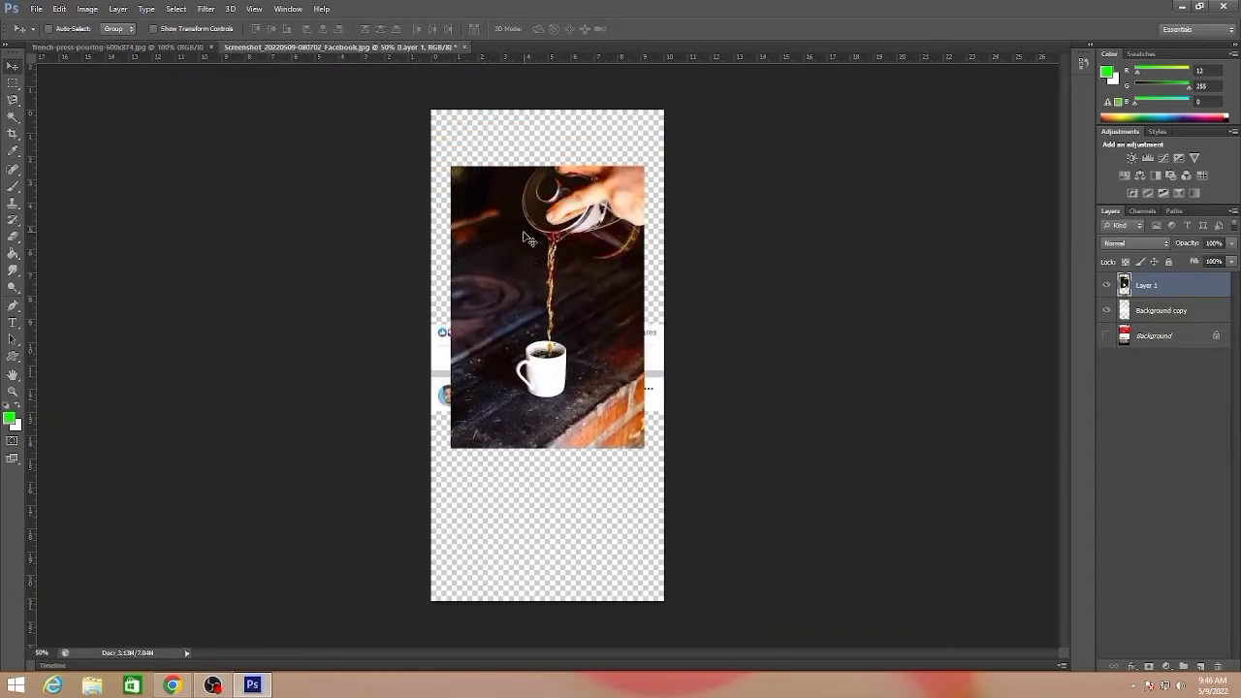
Flip the coffee photo horizontally, enlarge it proportionally to about 188.5%, and position it to fill the canvas.
{"action": "key", "text": "ctrl+t"}
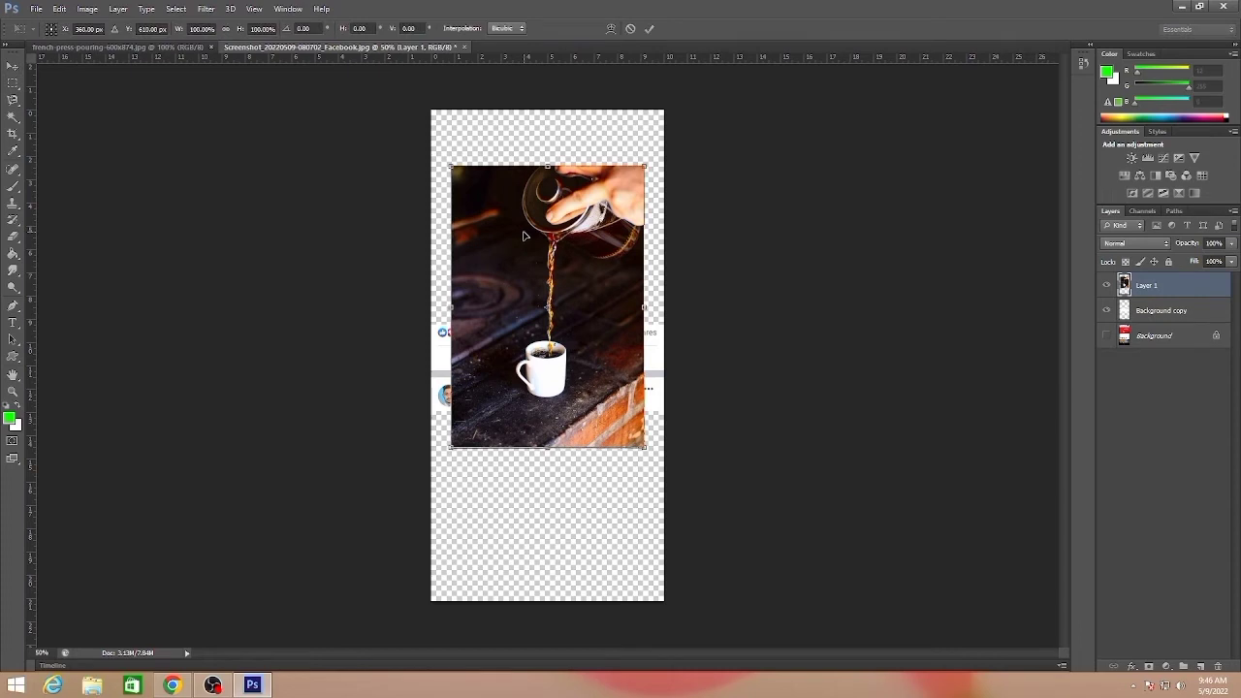
{"action": "right_click", "coordinate": [523, 236]}
{"action": "left_click", "coordinate": [589, 427]}
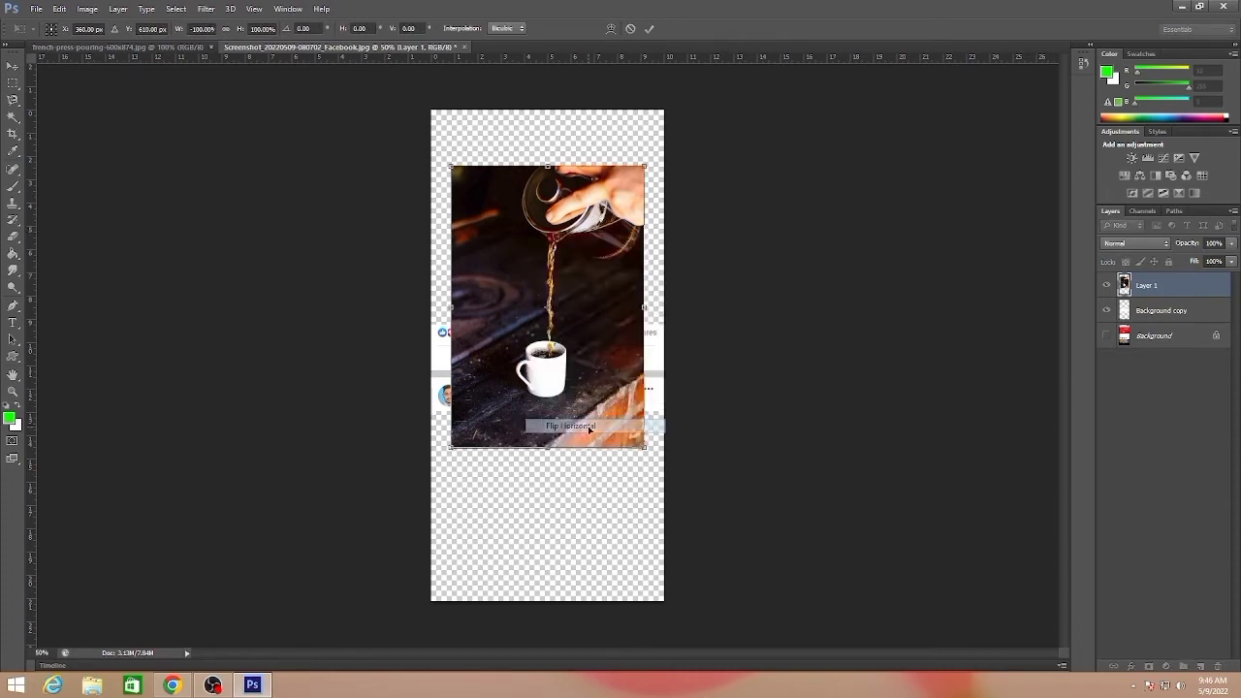
{"action": "left_click_drag", "start_coordinate": [563, 312], "coordinate": [534, 475]}
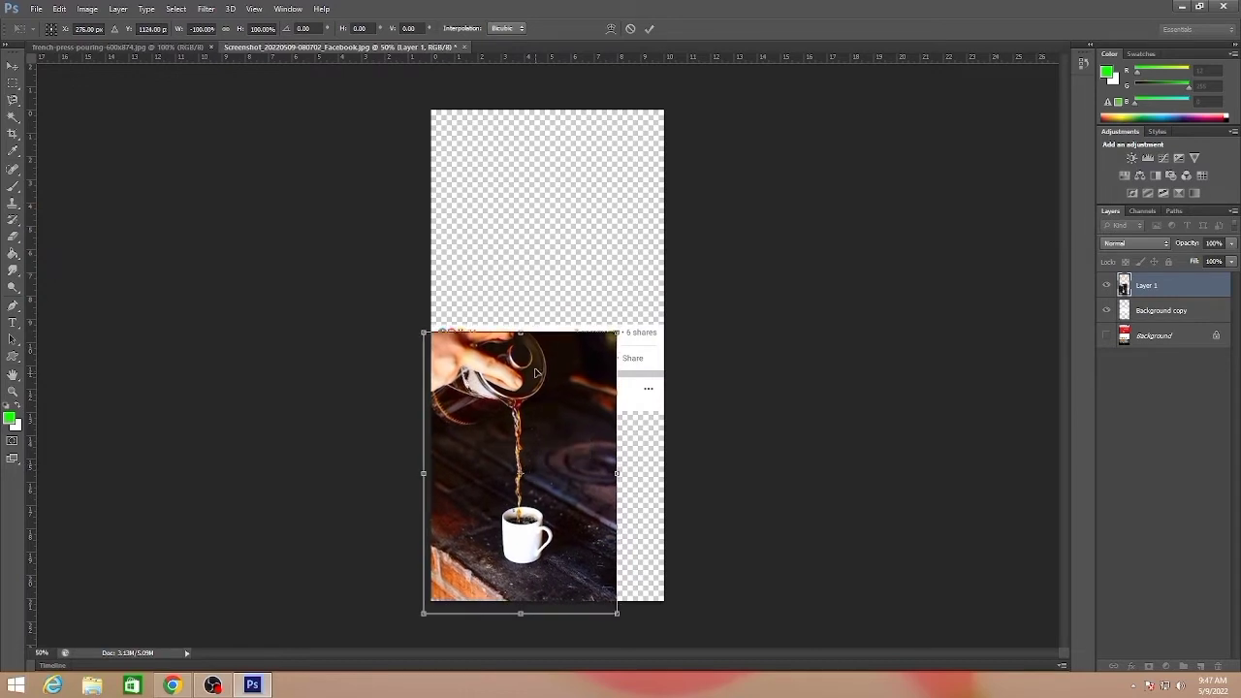
{"action": "left_click_drag", "start_coordinate": [615, 321], "coordinate": [715, 37]}
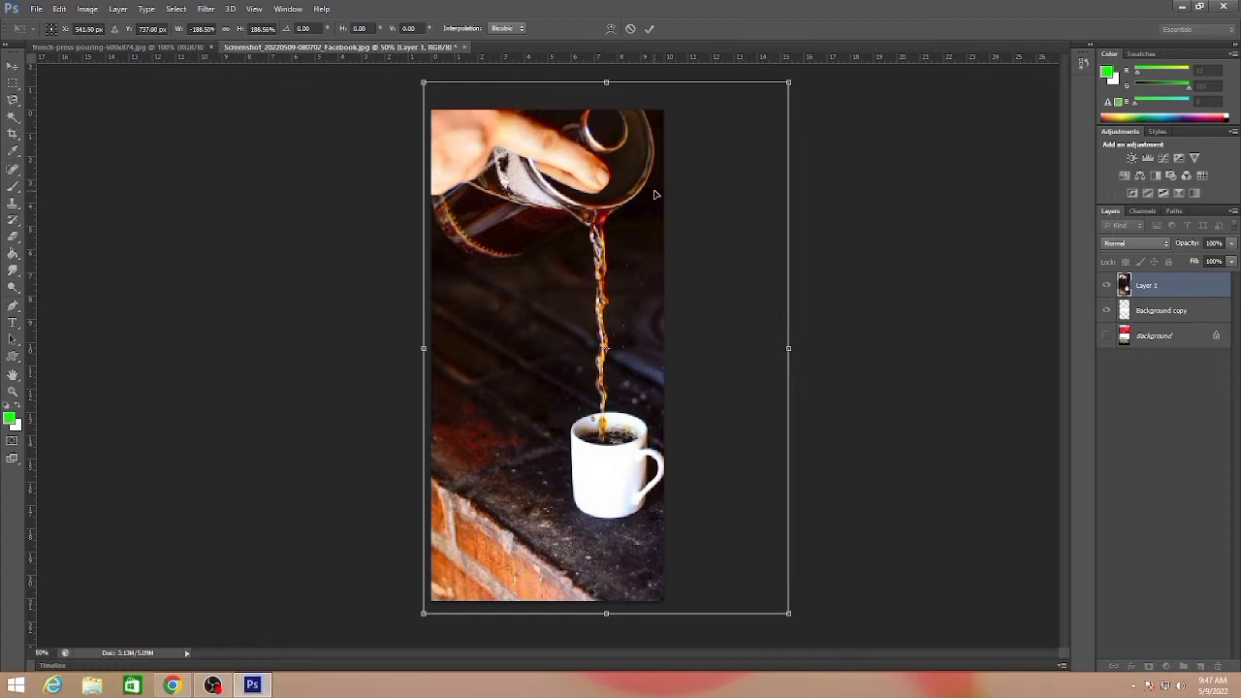
{"action": "left_click_drag", "start_coordinate": [652, 197], "coordinate": [636, 205]}
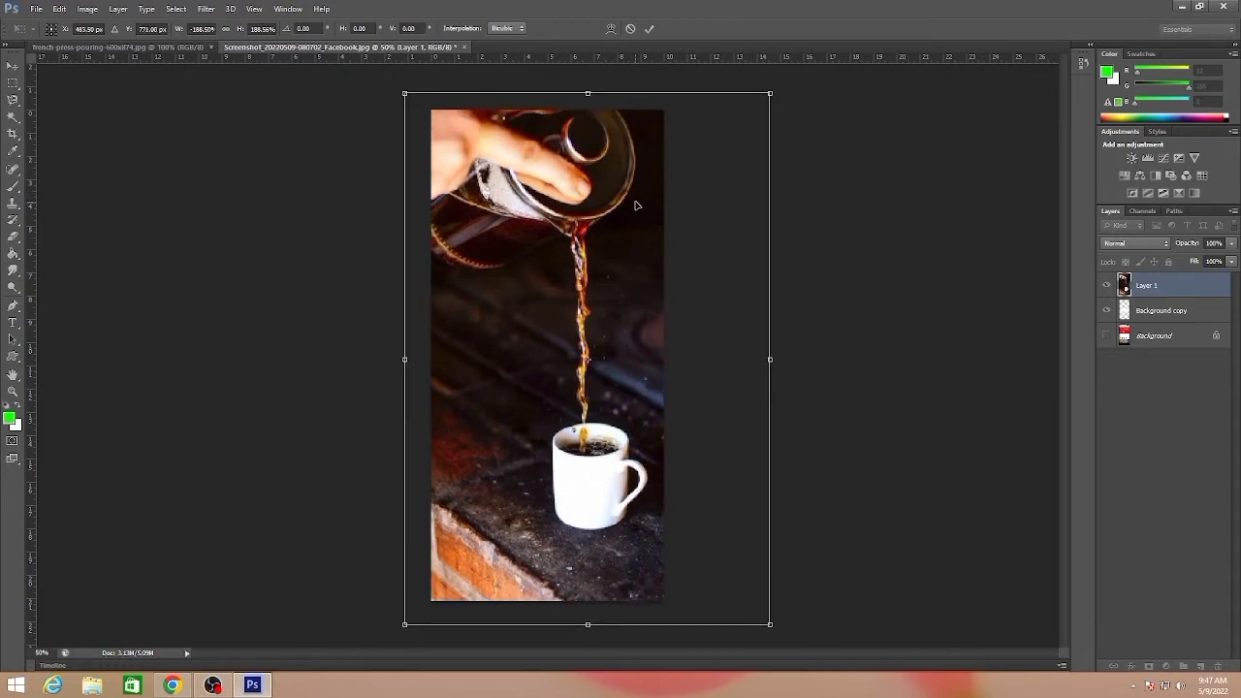
{"action": "key", "text": "Return"}
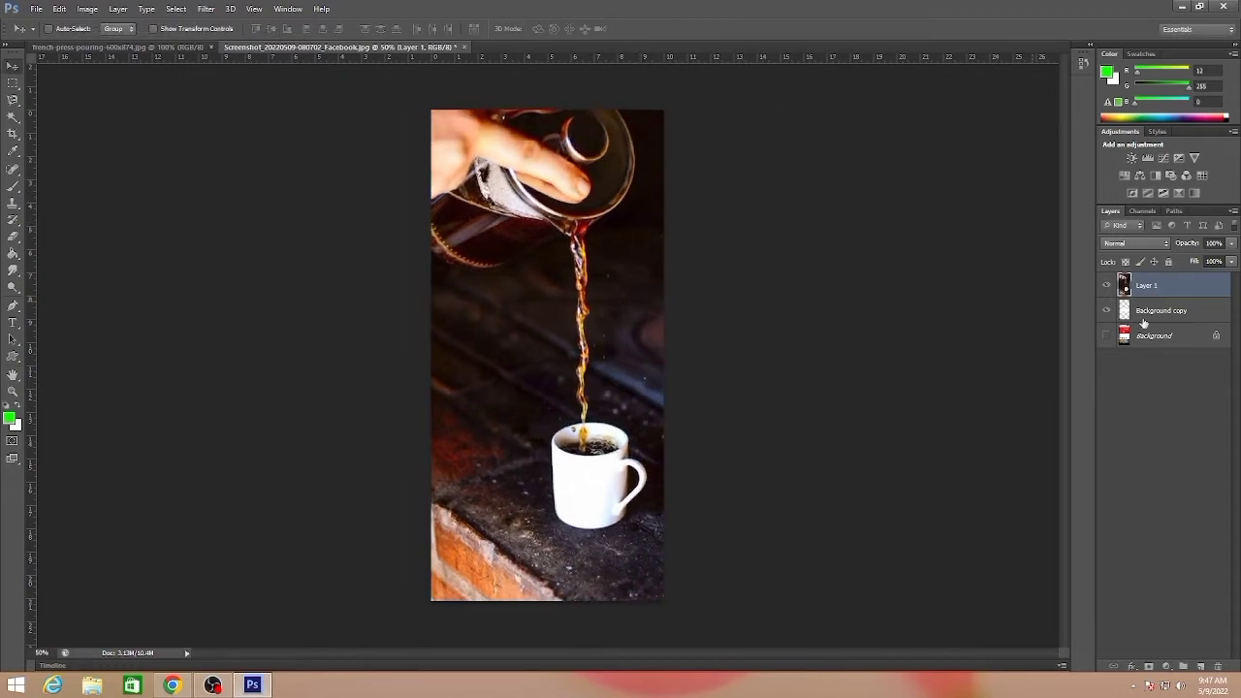
Place the coffee photo layer beneath the Background copy layer and nudge the photo so the mug sits slightly lower.
{"action": "left_click_drag", "start_coordinate": [1147, 286], "coordinate": [1156, 318]}
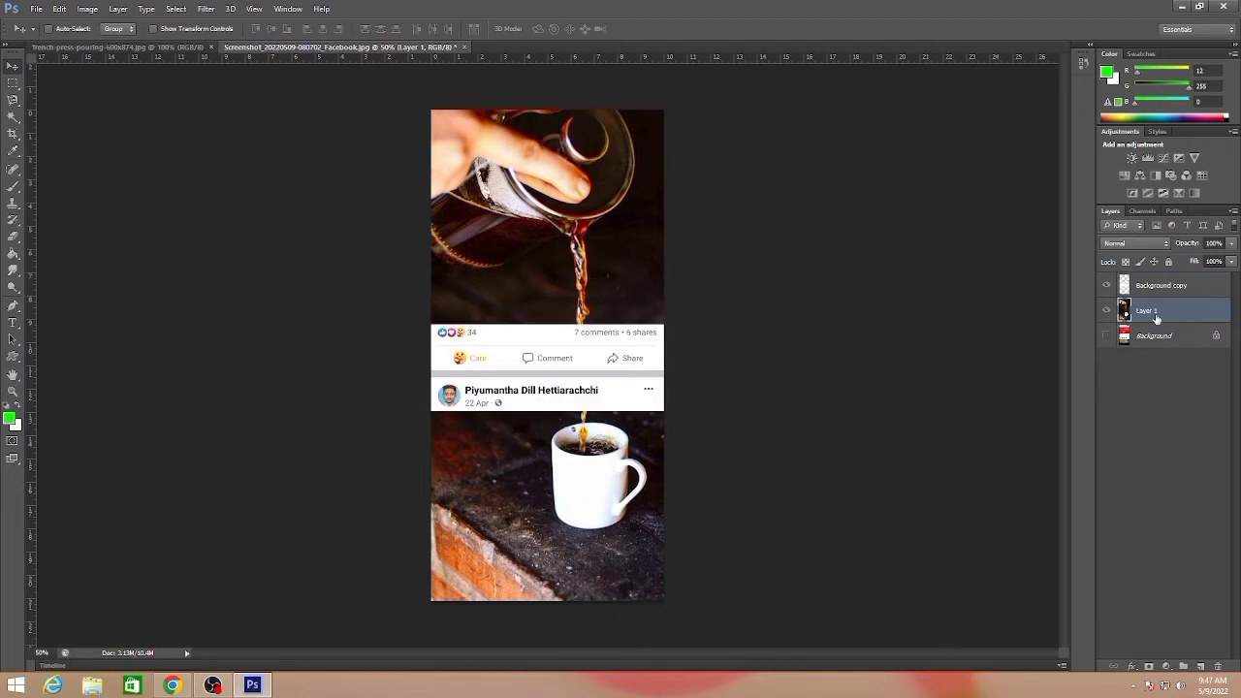
{"action": "mouse_move", "coordinate": [598, 485]}
{"action": "left_mouse_down"}
{"action": "mouse_move", "coordinate": [594, 528]}
{"action": "mouse_move", "coordinate": [599, 489]}
{"action": "left_mouse_up"}
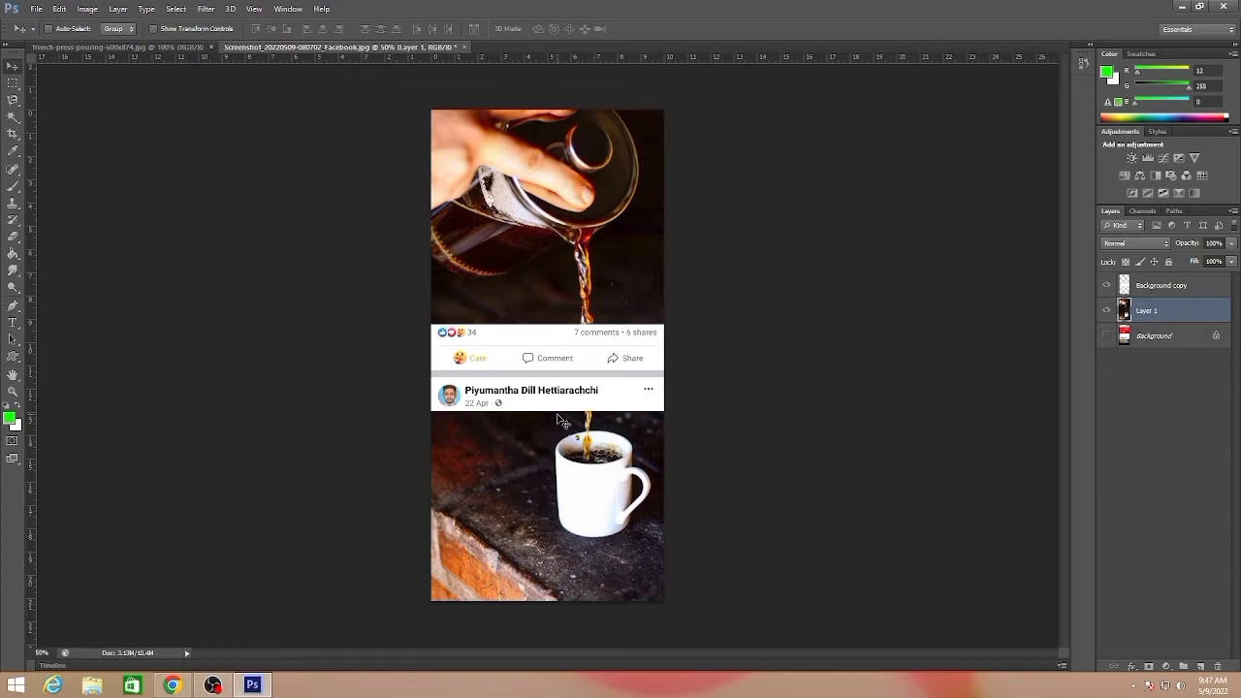
Hide the Background copy layer and select the coffee stream with the Magnetic Lasso, from its upper bulge down to the mug's rim.
{"action": "scroll", "coordinate": [560, 418], "scroll_direction": "up", "scroll_amount": 5}
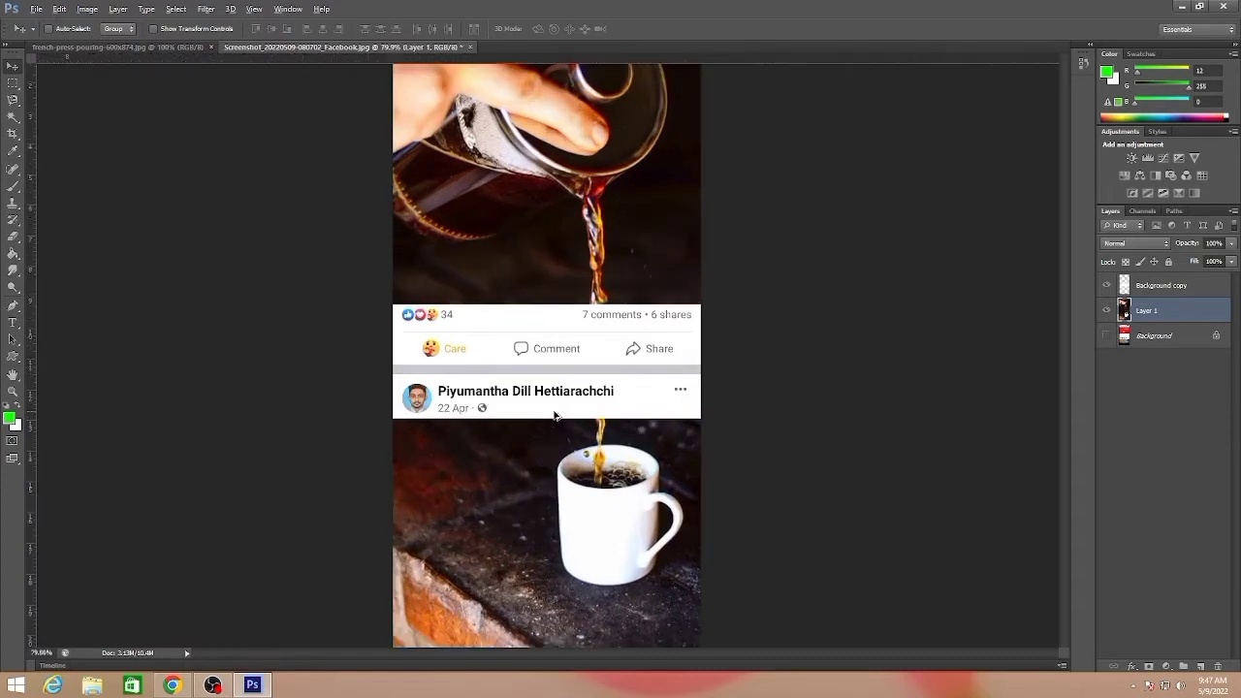
{"action": "key", "text": "alt"}
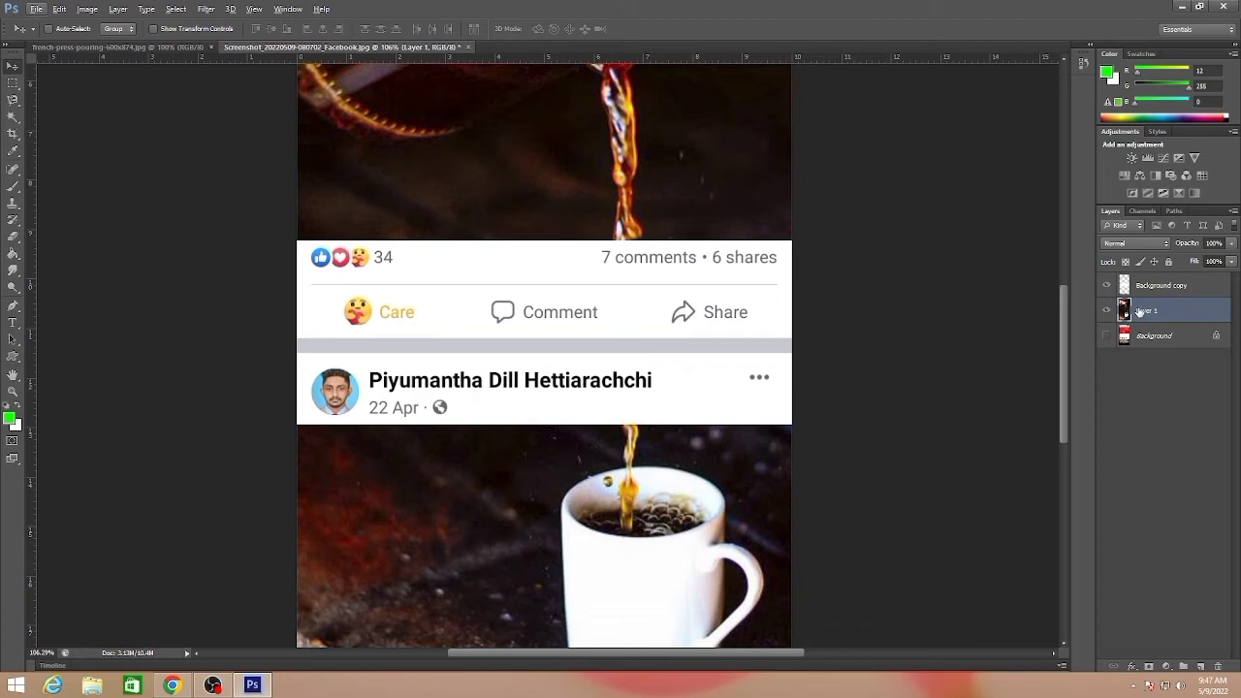
{"action": "left_click", "coordinate": [1110, 286]}
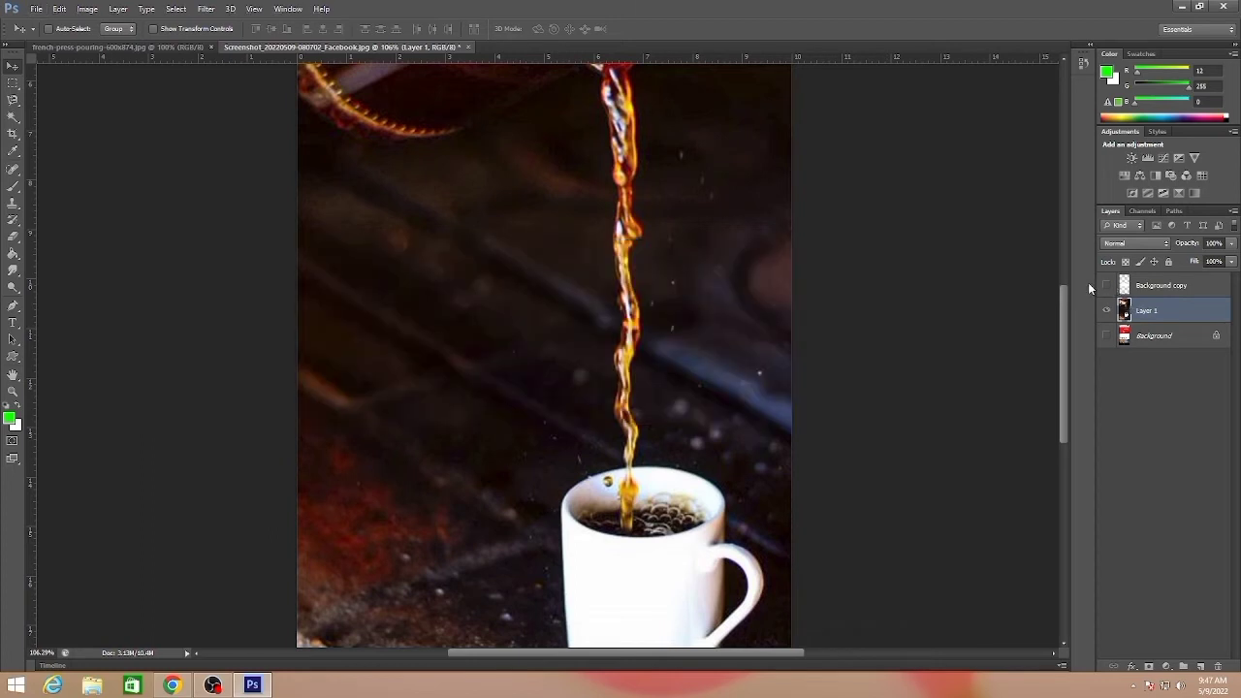
{"action": "left_click", "coordinate": [12, 99]}
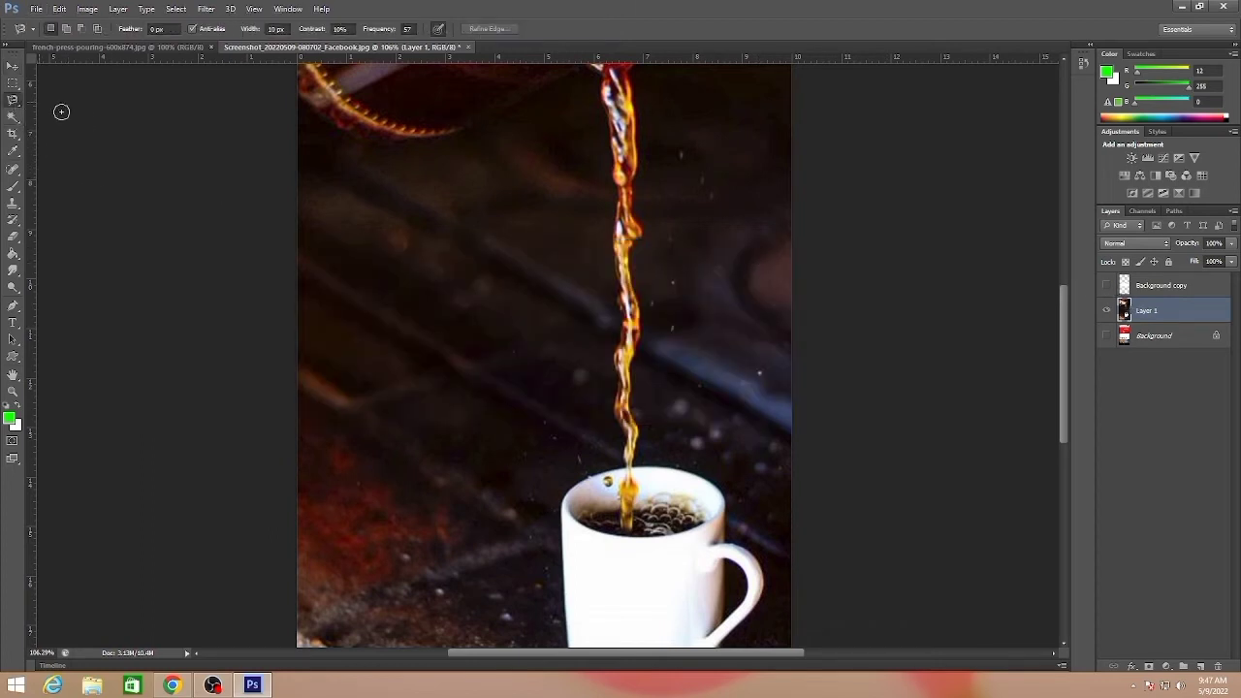
{"action": "scroll", "coordinate": [628, 262], "scroll_direction": "up", "scroll_amount": 3}
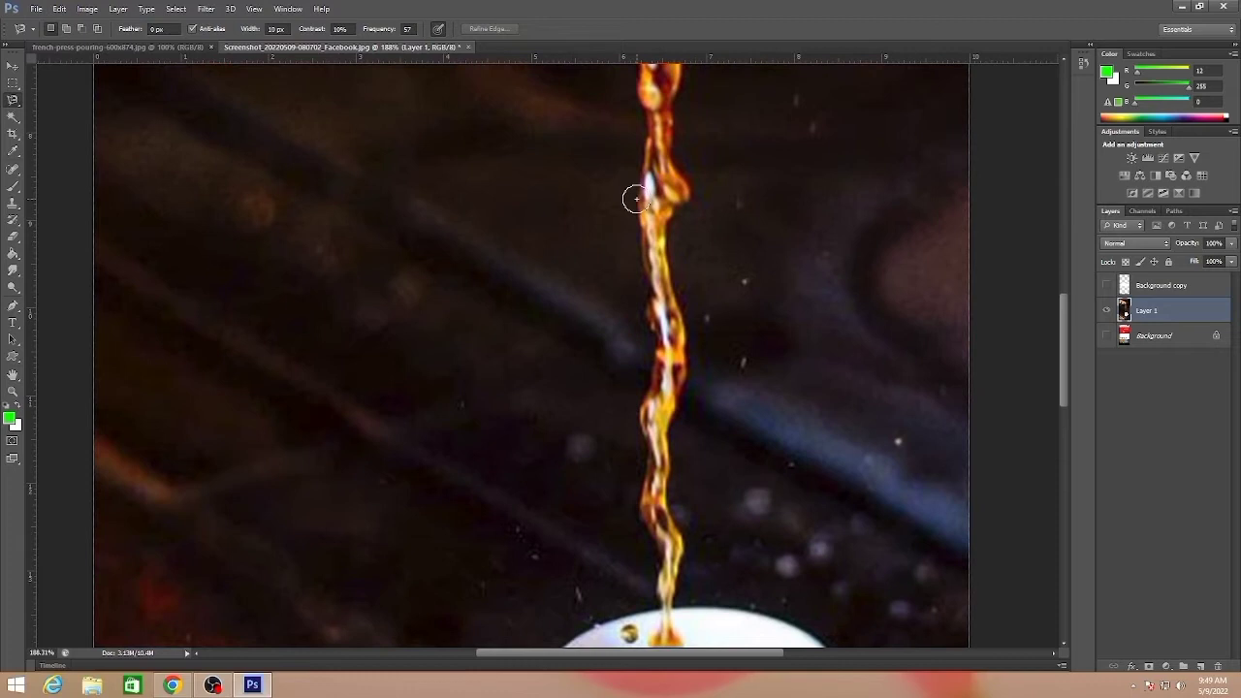
{"action": "left_click", "coordinate": [636, 200]}
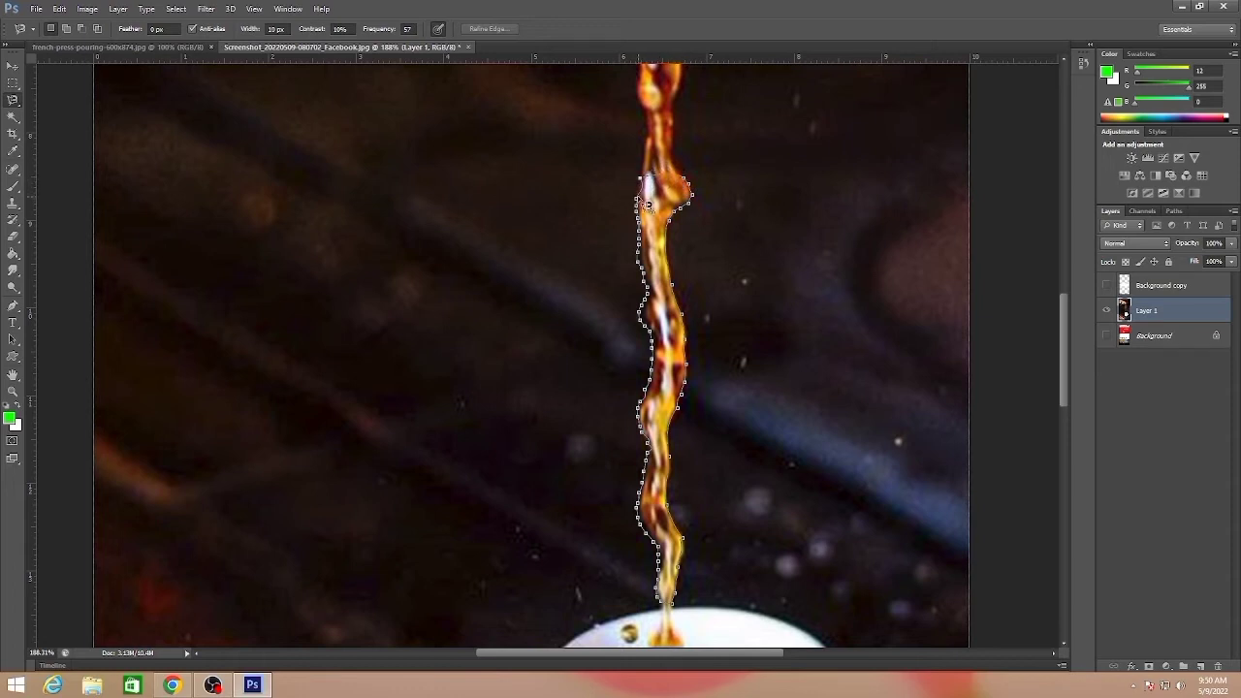
{"action": "left_click", "coordinate": [646, 207]}
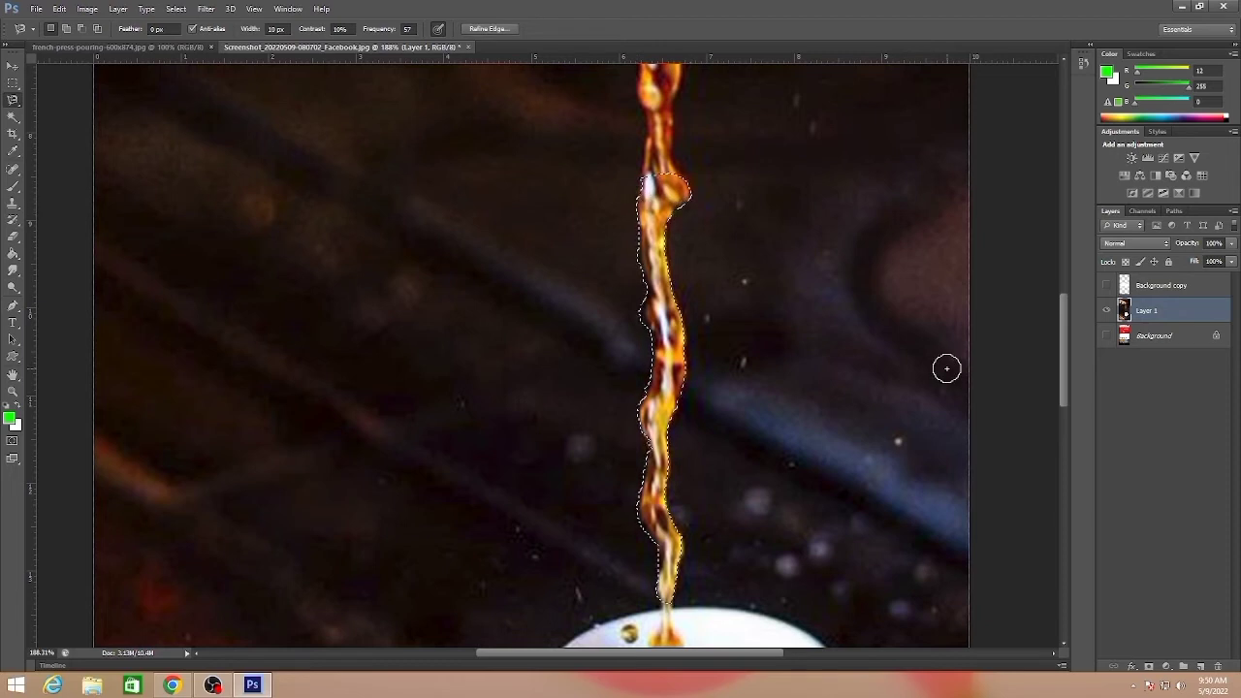
Copy the selected coffee stream to a new layer, and show the Background copy layer directly beneath it.
{"action": "right_click", "coordinate": [665, 362]}
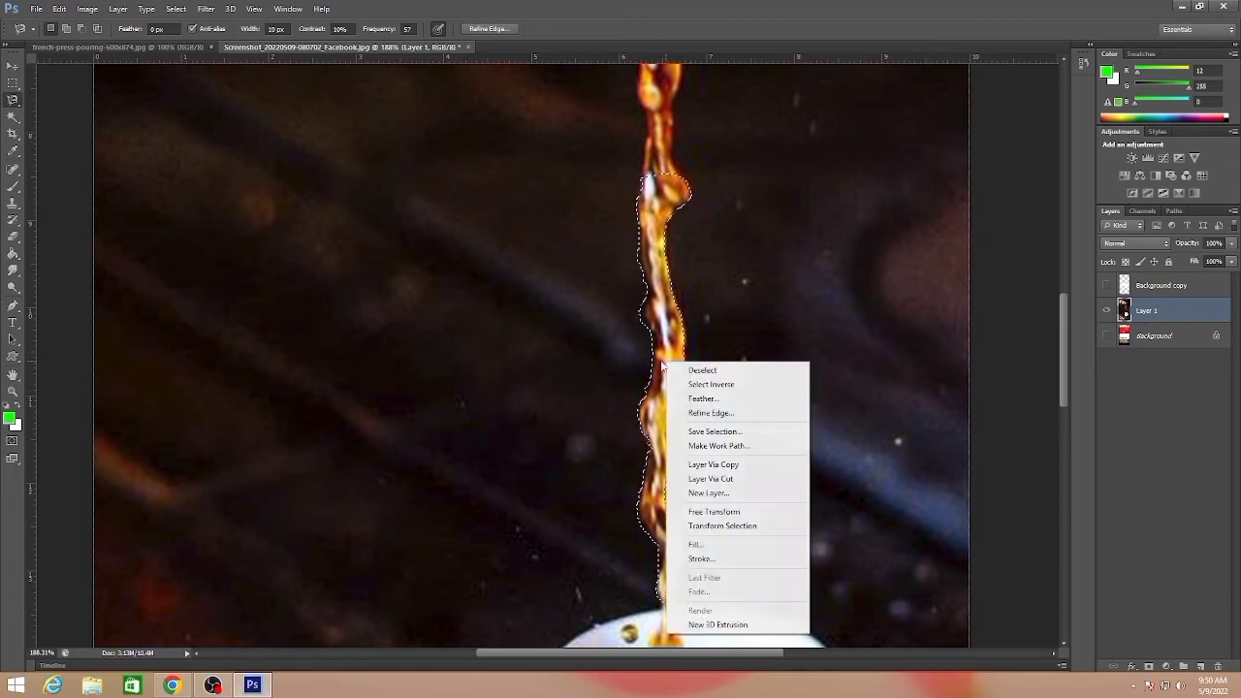
{"action": "left_click", "coordinate": [713, 465]}
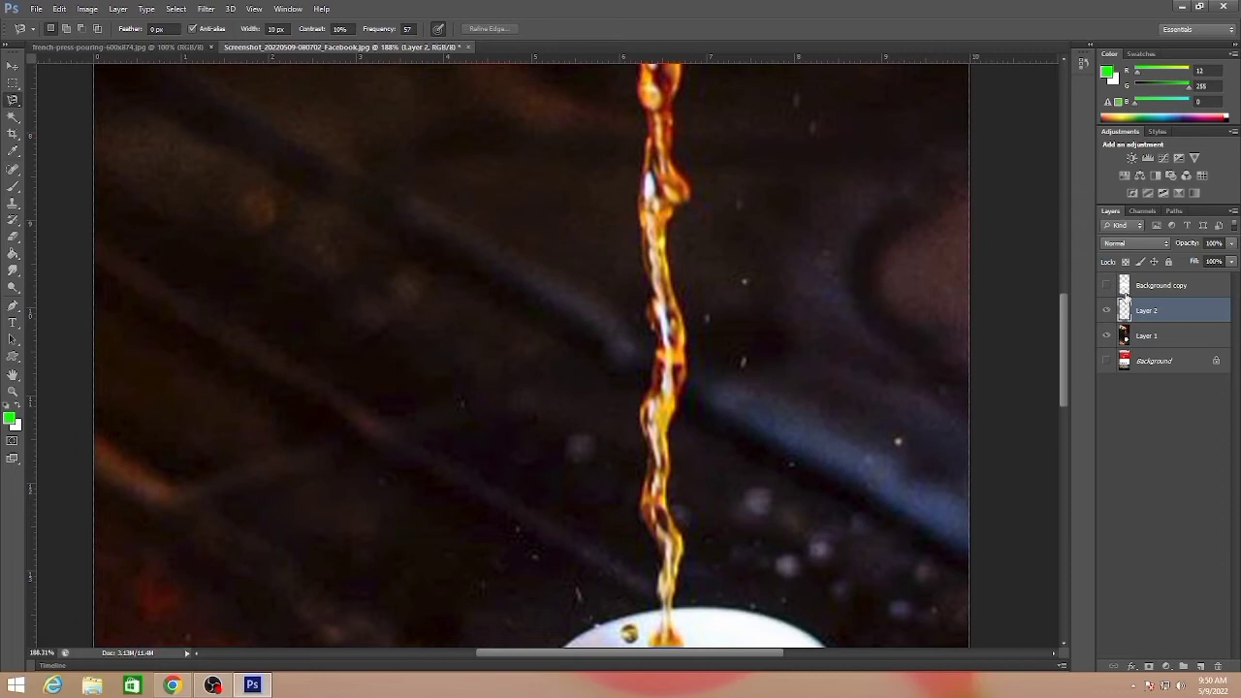
{"action": "left_click", "coordinate": [1108, 285]}
{"action": "left_click_drag", "start_coordinate": [1144, 288], "coordinate": [1149, 333]}
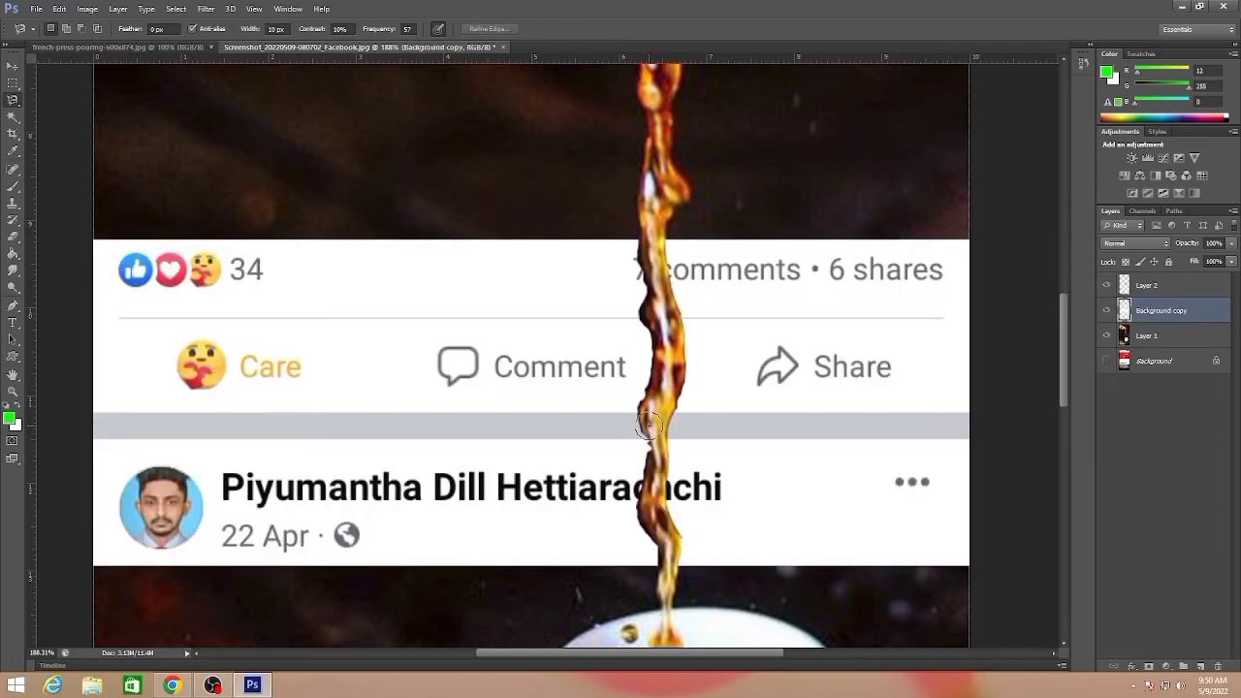
{"action": "scroll", "coordinate": [568, 385], "scroll_direction": "down", "scroll_amount": 5}
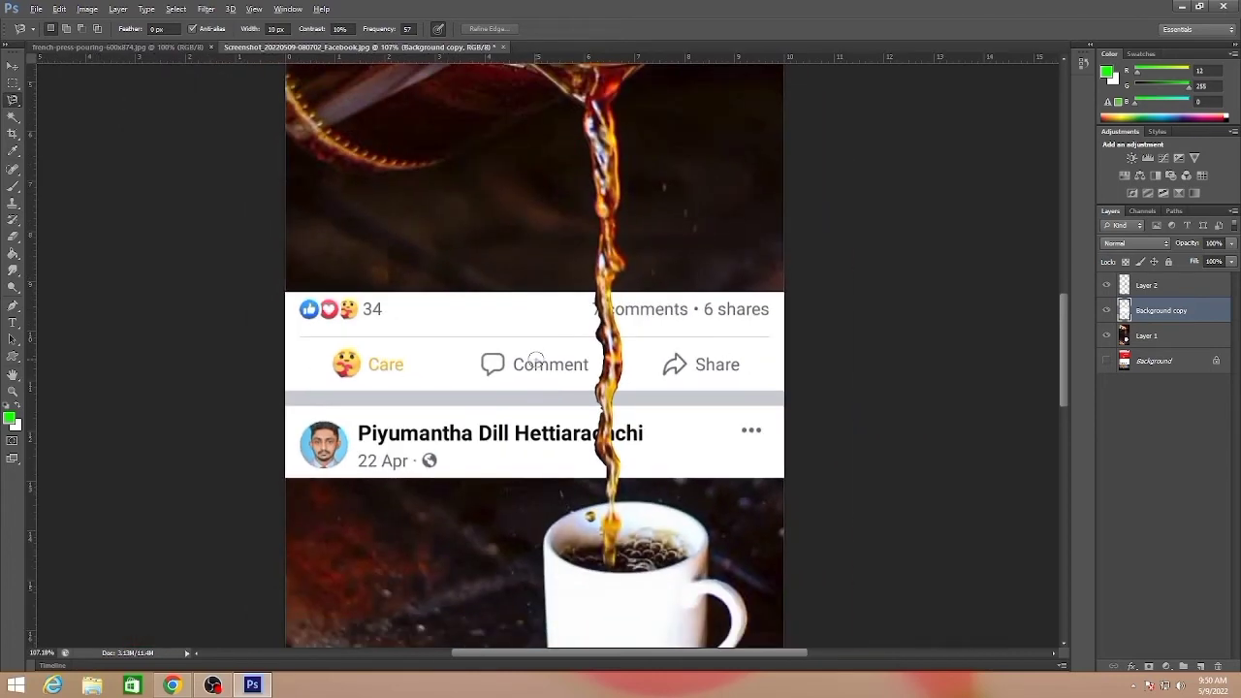
{"action": "scroll", "coordinate": [536, 361], "scroll_direction": "down", "scroll_amount": 4}
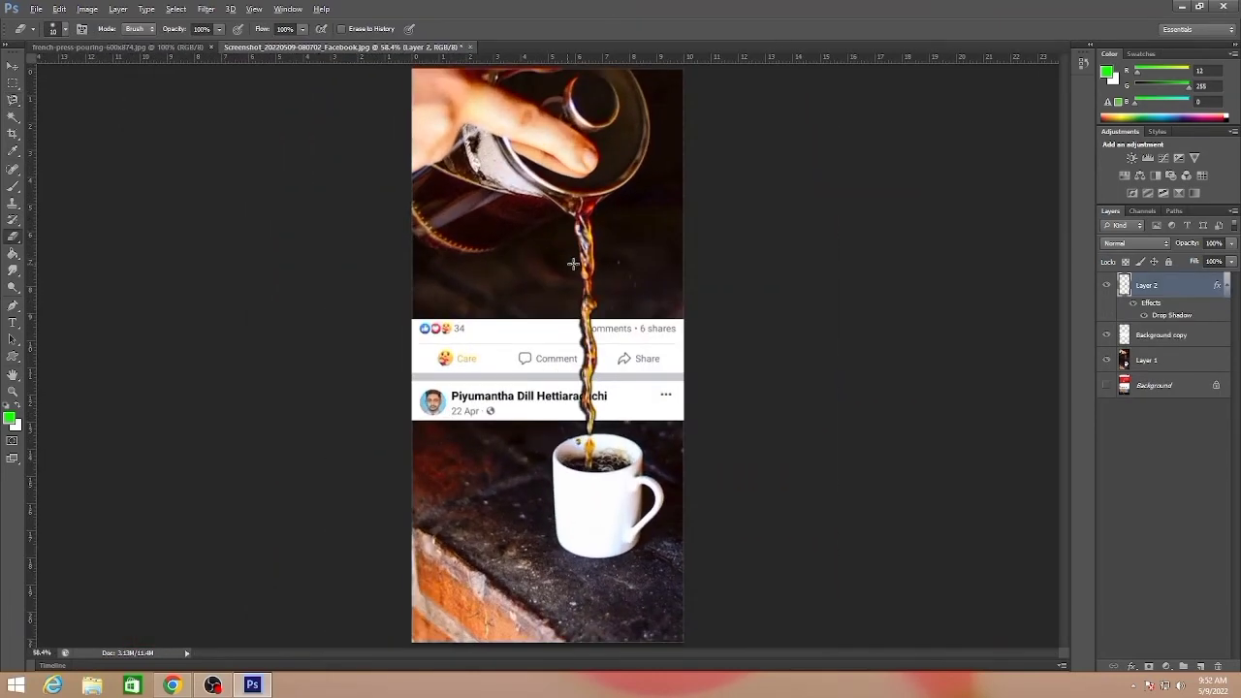
Adjust the coffee stream layer's drop shadow to a distance of 5 px and a spread of 5%, and fine-tune the shadow size.
{"action": "scroll", "coordinate": [574, 263], "scroll_direction": "up", "scroll_amount": 4}
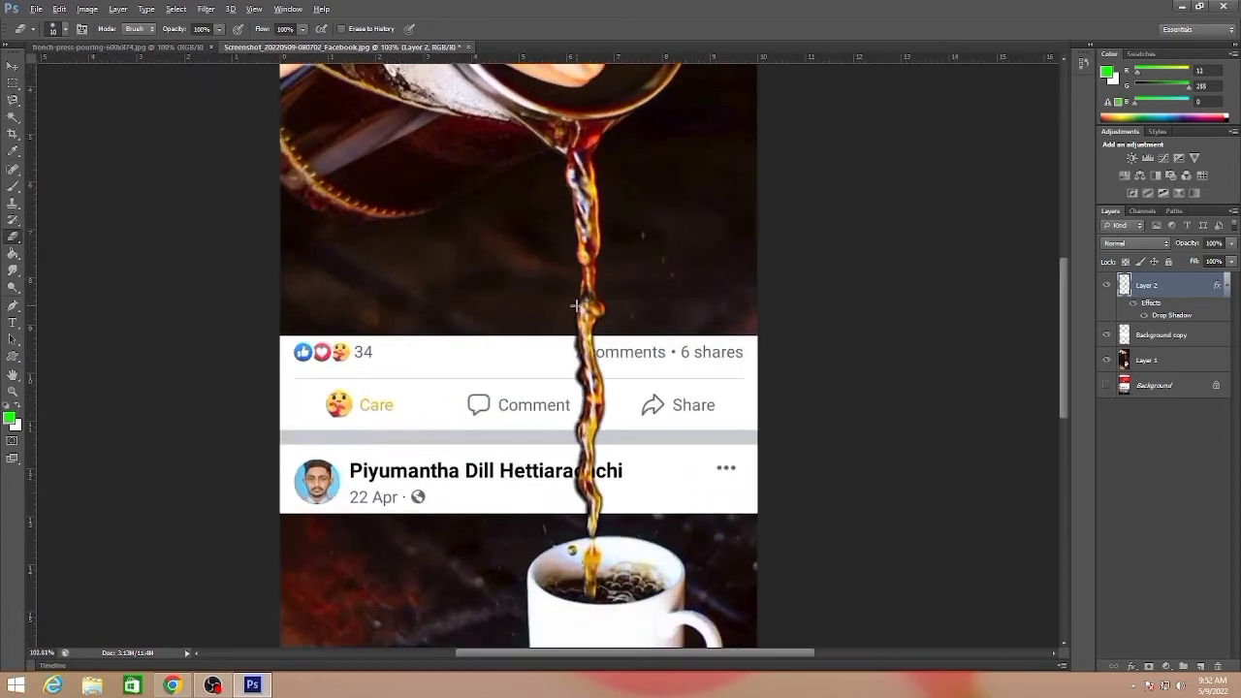
{"action": "key", "text": "alt"}
{"action": "double_click", "coordinate": [1172, 315]}
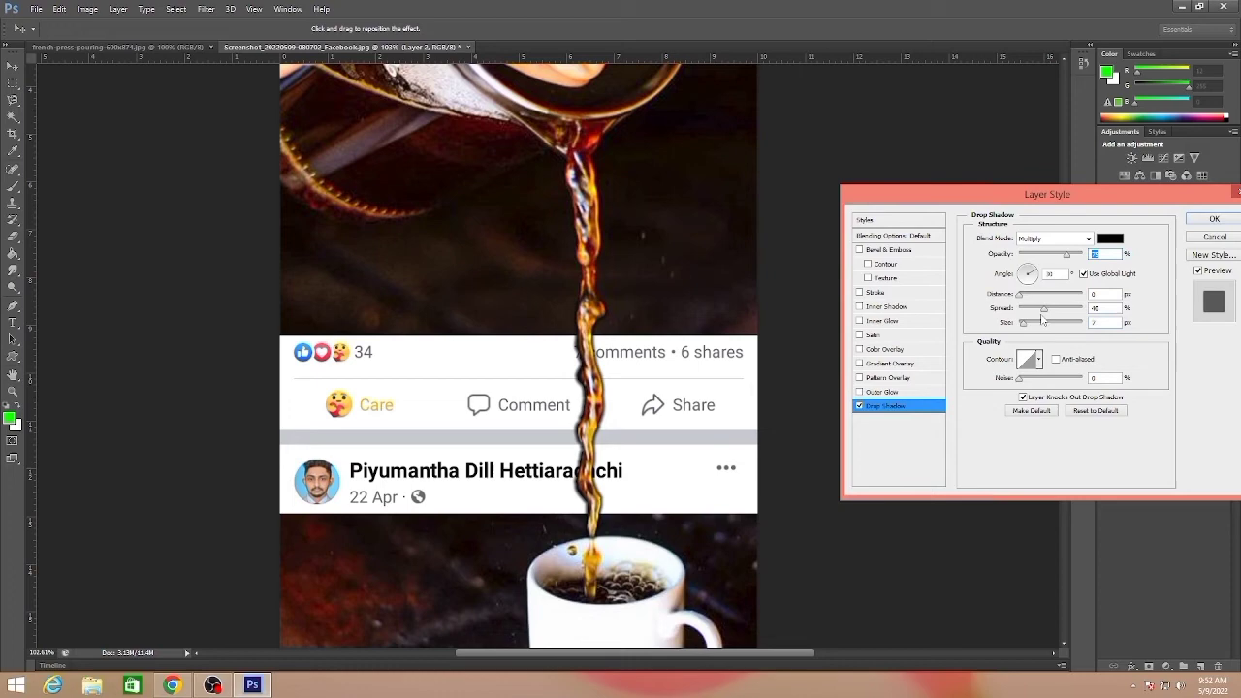
{"action": "left_click_drag", "start_coordinate": [1046, 311], "coordinate": [1031, 312]}
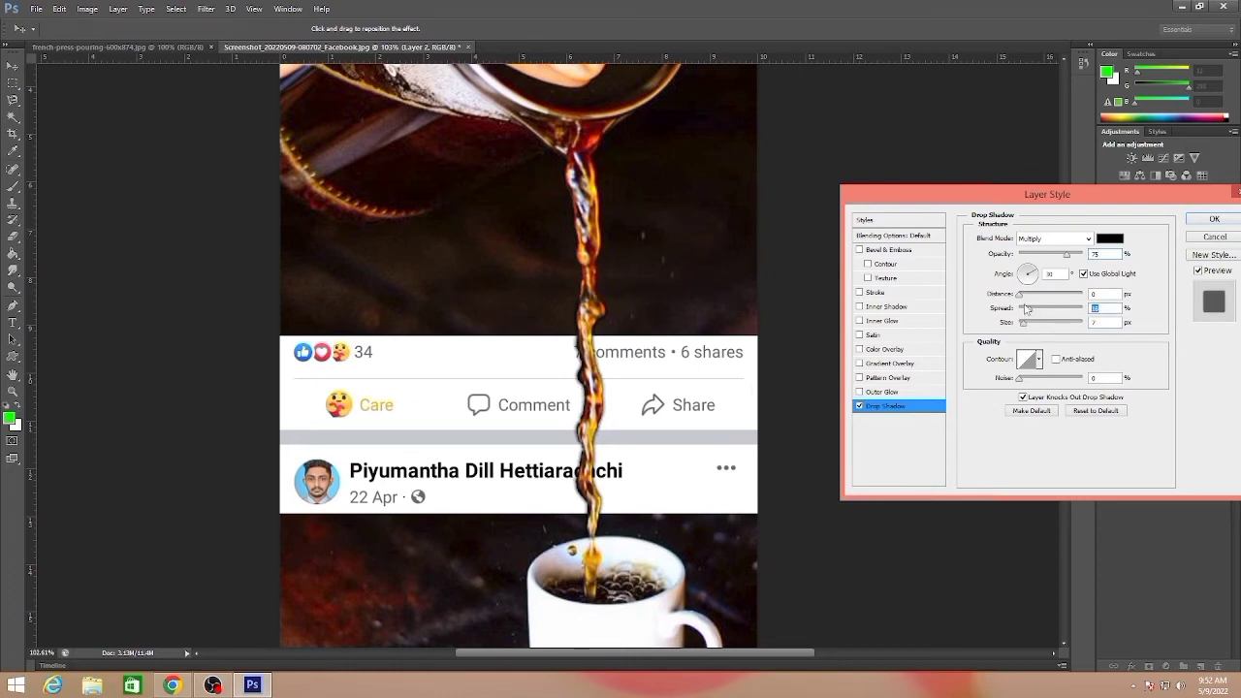
{"action": "left_click_drag", "start_coordinate": [1020, 300], "coordinate": [1025, 300]}
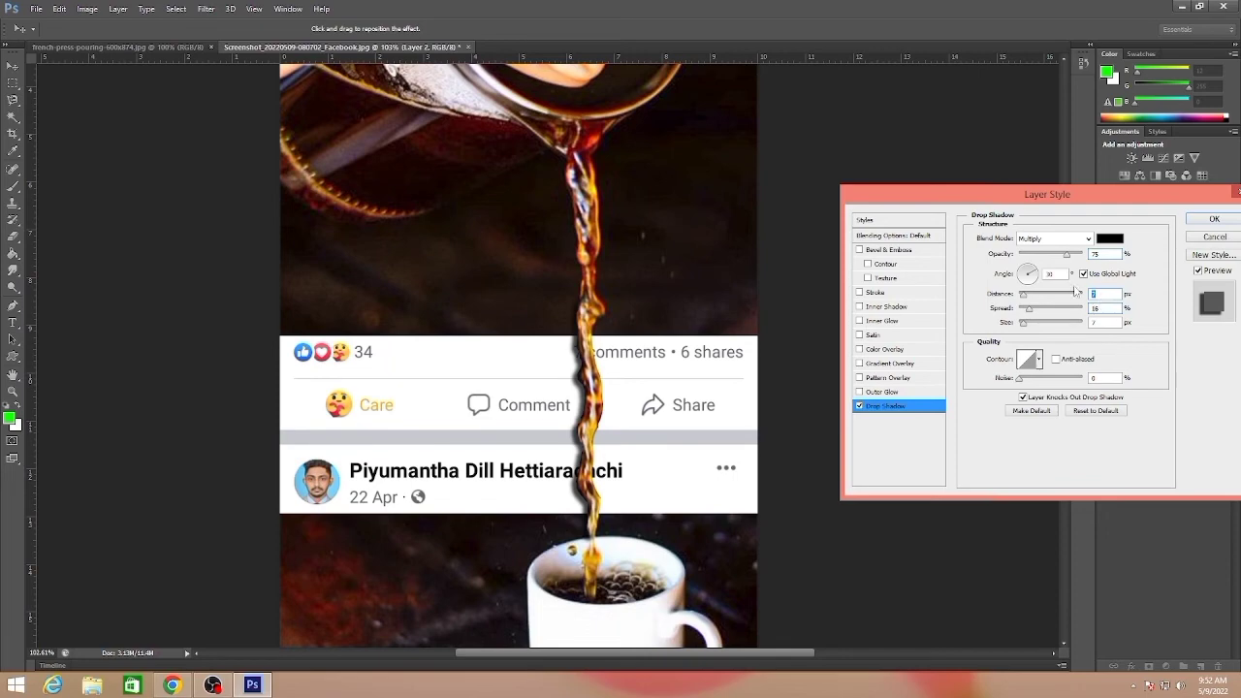
{"action": "type", "text": "5"}
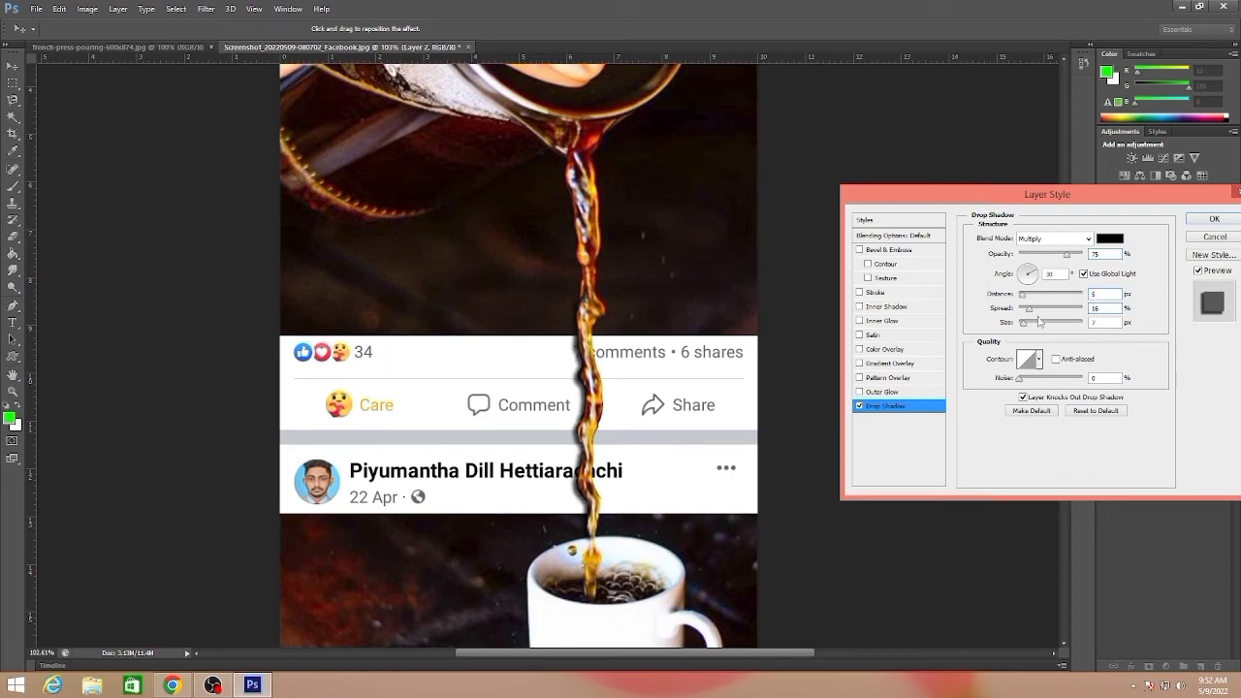
{"action": "left_click_drag", "start_coordinate": [1026, 312], "coordinate": [1030, 328]}
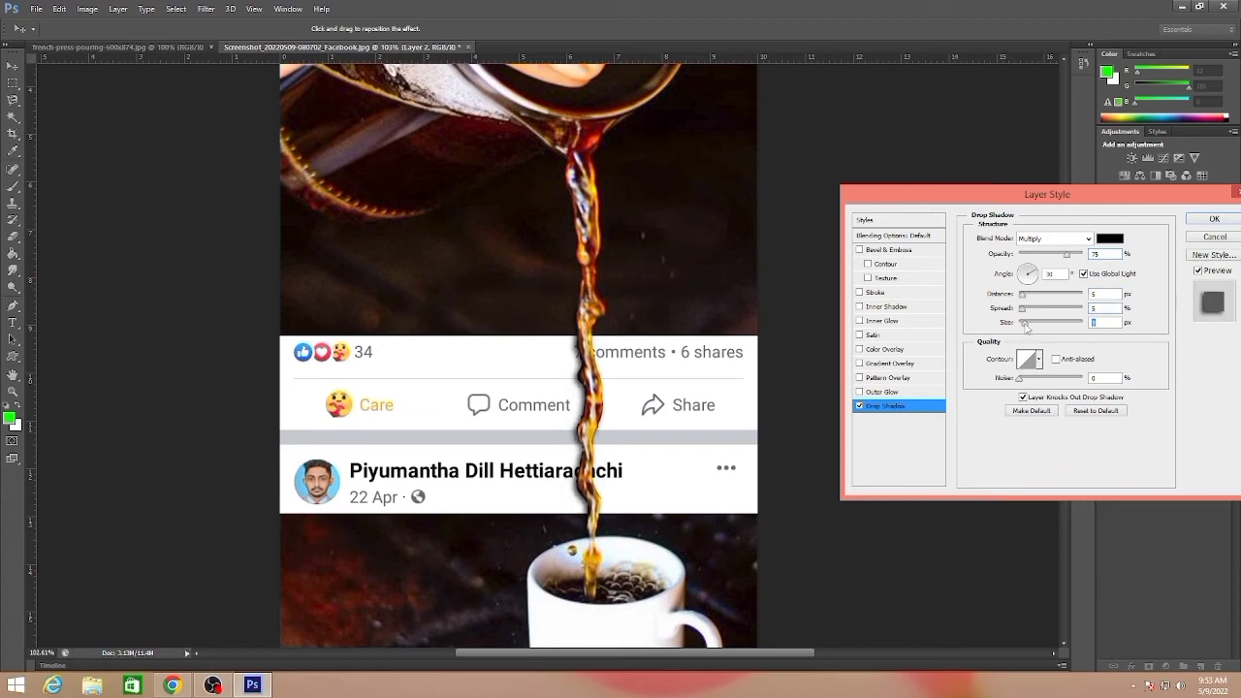
{"action": "left_click", "coordinate": [1217, 220]}
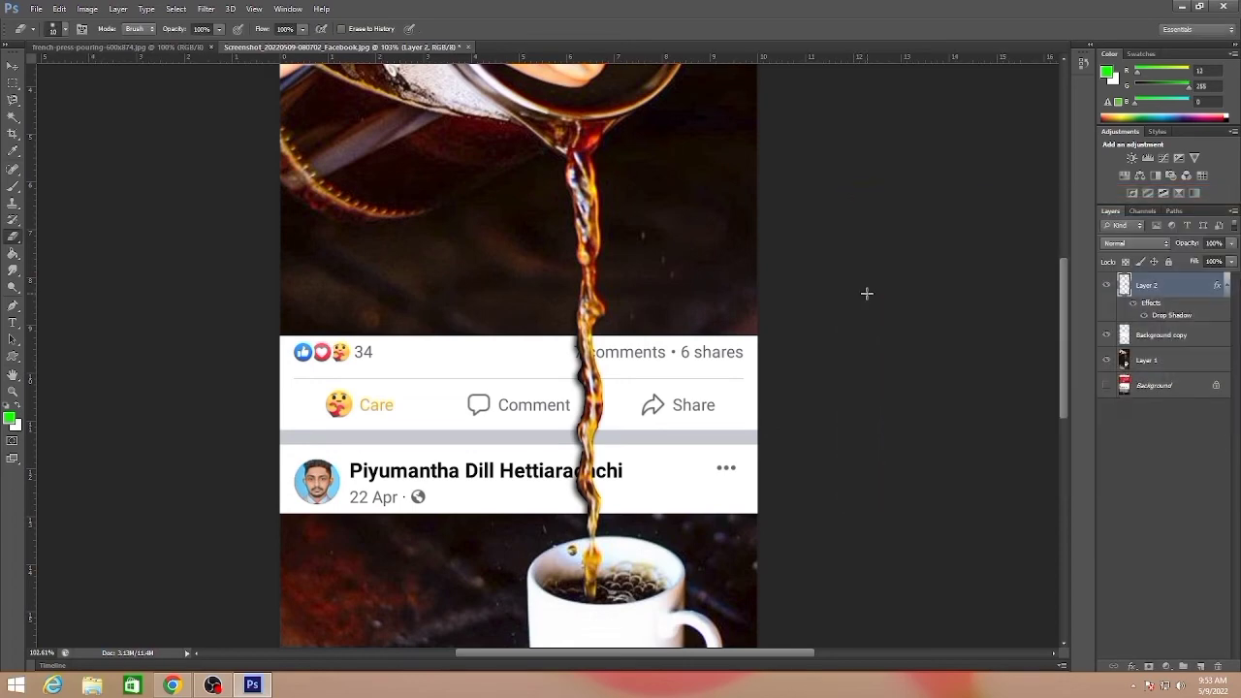
Smooth the left edge of the copied coffee stream with the Smudge tool, from the comments row down toward the mug.
{"action": "left_click", "coordinate": [13, 270]}
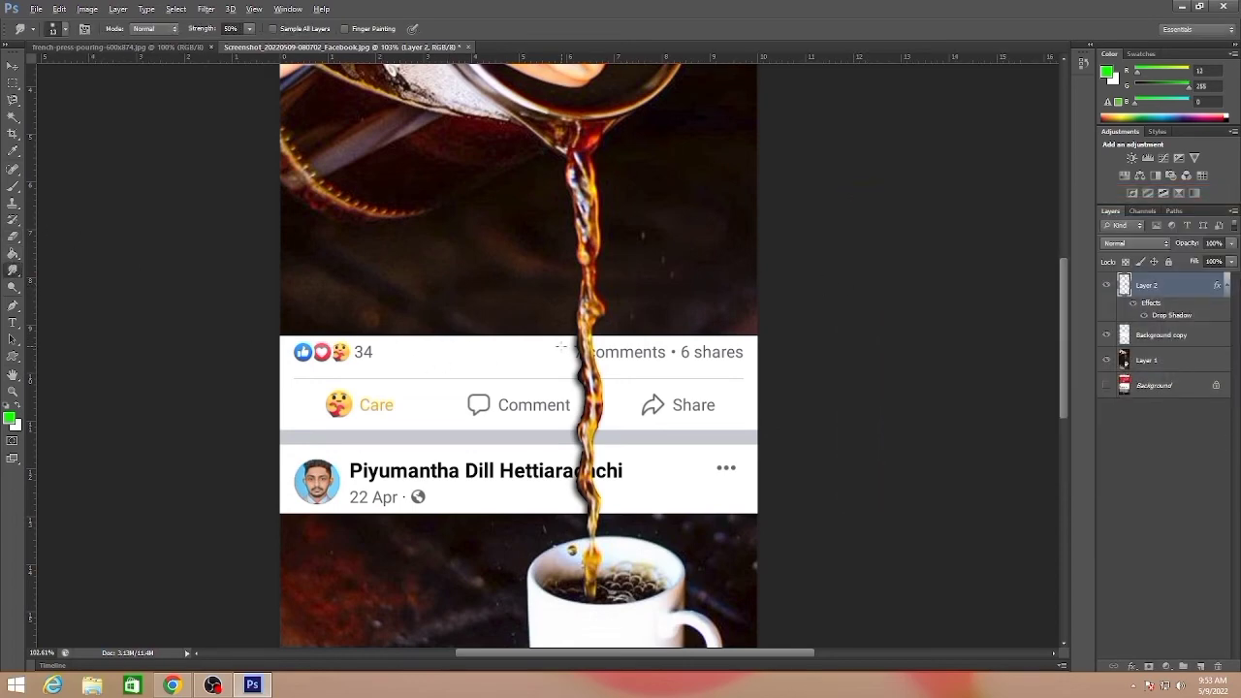
{"action": "scroll", "coordinate": [561, 347], "scroll_direction": "up", "scroll_amount": 3}
{"action": "scroll", "coordinate": [590, 264], "scroll_direction": "up", "scroll_amount": 3}
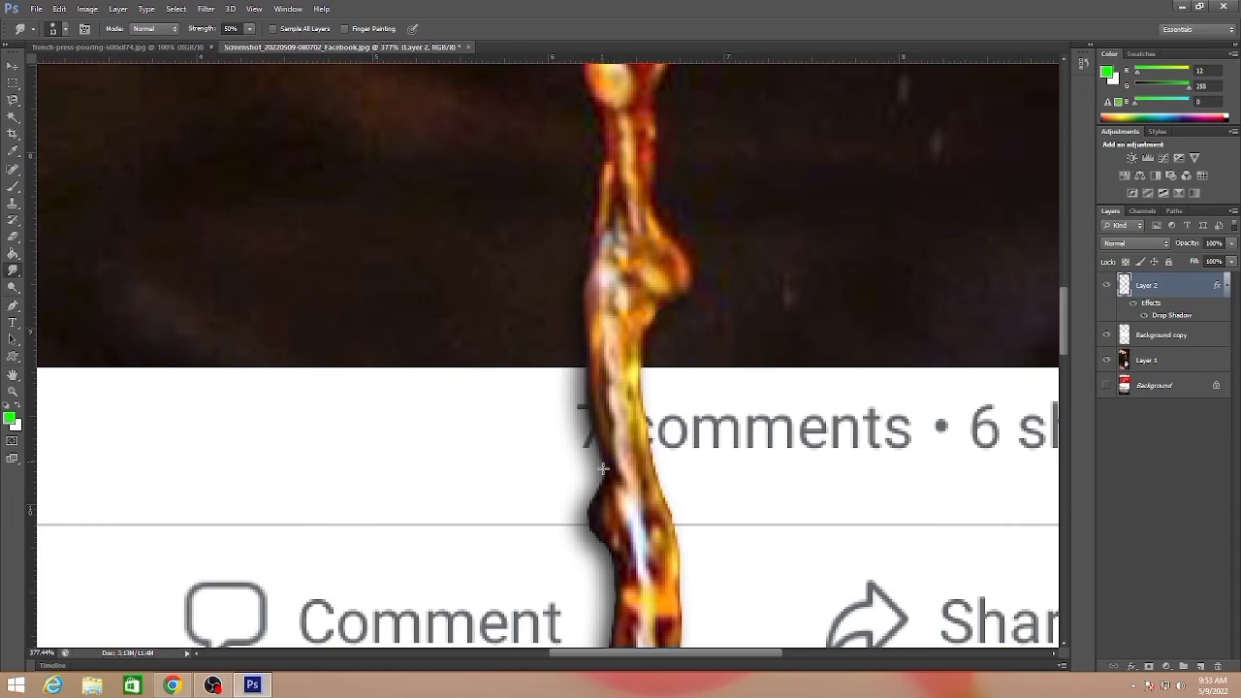
{"action": "mouse_move", "coordinate": [589, 524]}
{"action": "left_mouse_down"}
{"action": "mouse_move", "coordinate": [617, 574]}
{"action": "mouse_move", "coordinate": [608, 194]}
{"action": "mouse_move", "coordinate": [566, 341]}
{"action": "mouse_move", "coordinate": [587, 455]}
{"action": "mouse_move", "coordinate": [570, 494]}
{"action": "mouse_move", "coordinate": [572, 555]}
{"action": "mouse_move", "coordinate": [593, 412]}
{"action": "mouse_move", "coordinate": [551, 341]}
{"action": "left_mouse_up"}
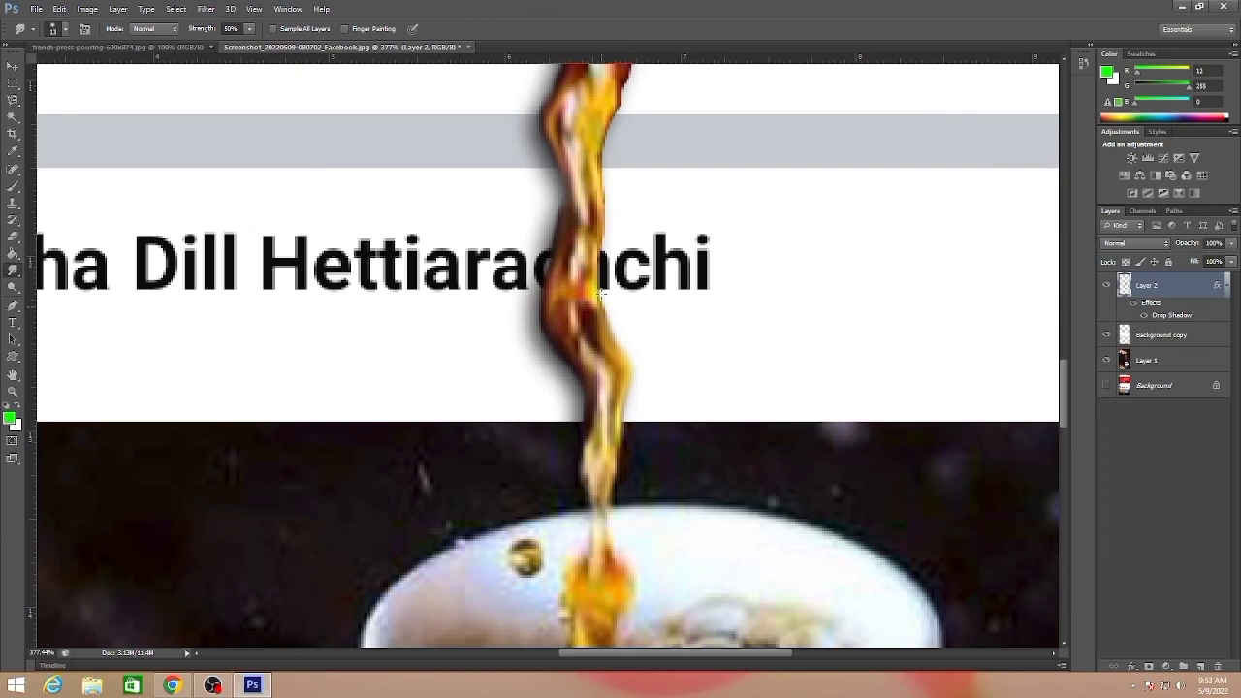
Smudge the stream's right edge smooth, working upward from the post header to the bulge above the comments row.
{"action": "scroll", "coordinate": [630, 342], "scroll_direction": "up", "scroll_amount": 3}
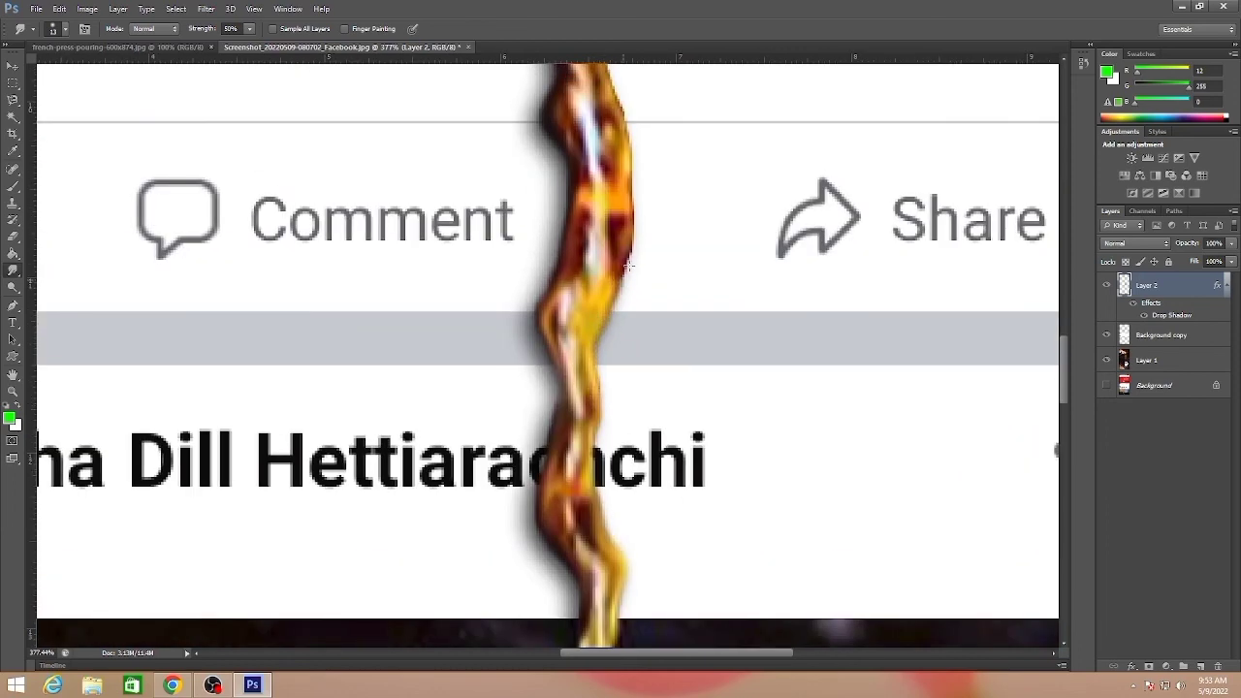
{"action": "scroll", "coordinate": [634, 326], "scroll_direction": "up", "scroll_amount": 4}
{"action": "scroll", "coordinate": [615, 481], "scroll_direction": "up", "scroll_amount": 1}
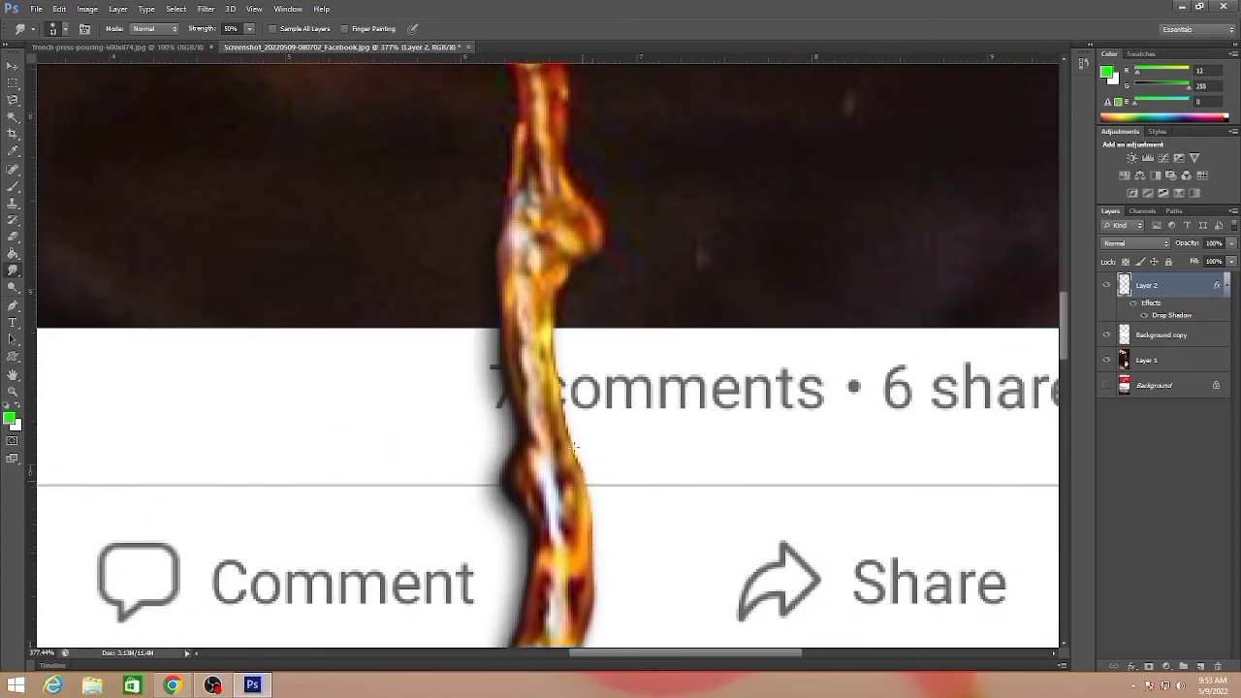
{"action": "mouse_move", "coordinate": [556, 300]}
{"action": "left_mouse_down"}
{"action": "mouse_move", "coordinate": [601, 252]}
{"action": "mouse_move", "coordinate": [591, 194]}
{"action": "mouse_move", "coordinate": [568, 178]}
{"action": "left_mouse_up"}
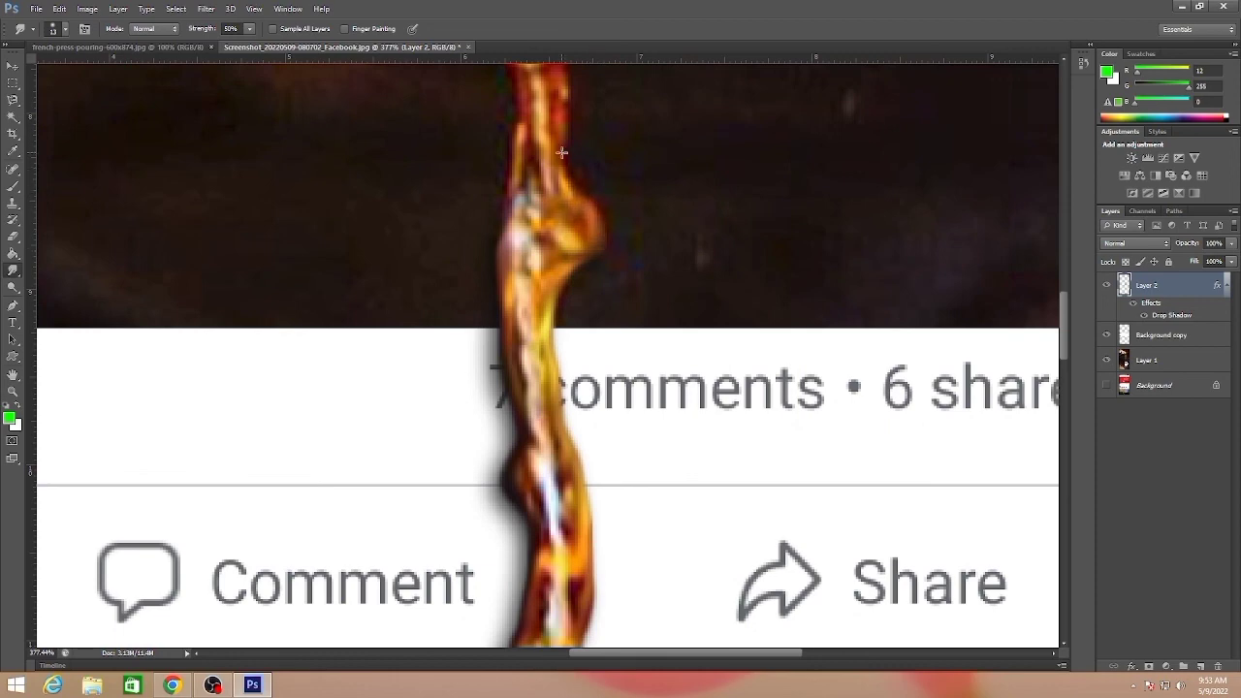
{"action": "scroll", "coordinate": [584, 207], "scroll_direction": "down", "scroll_amount": 6}
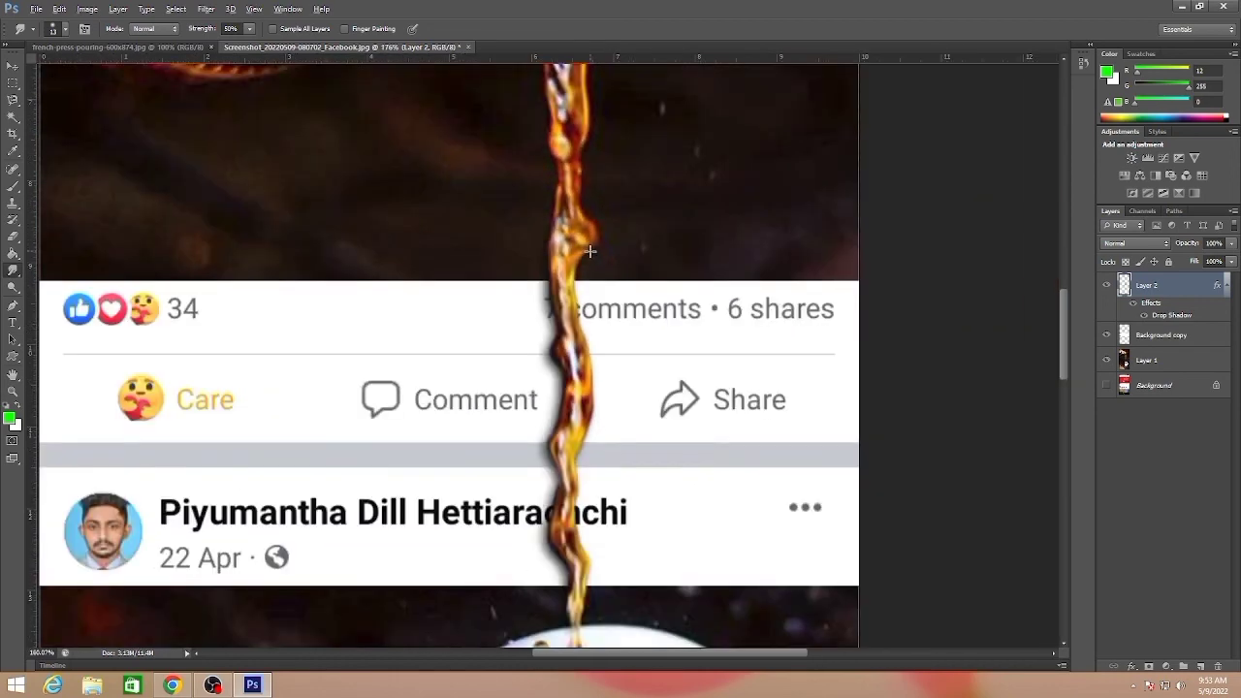